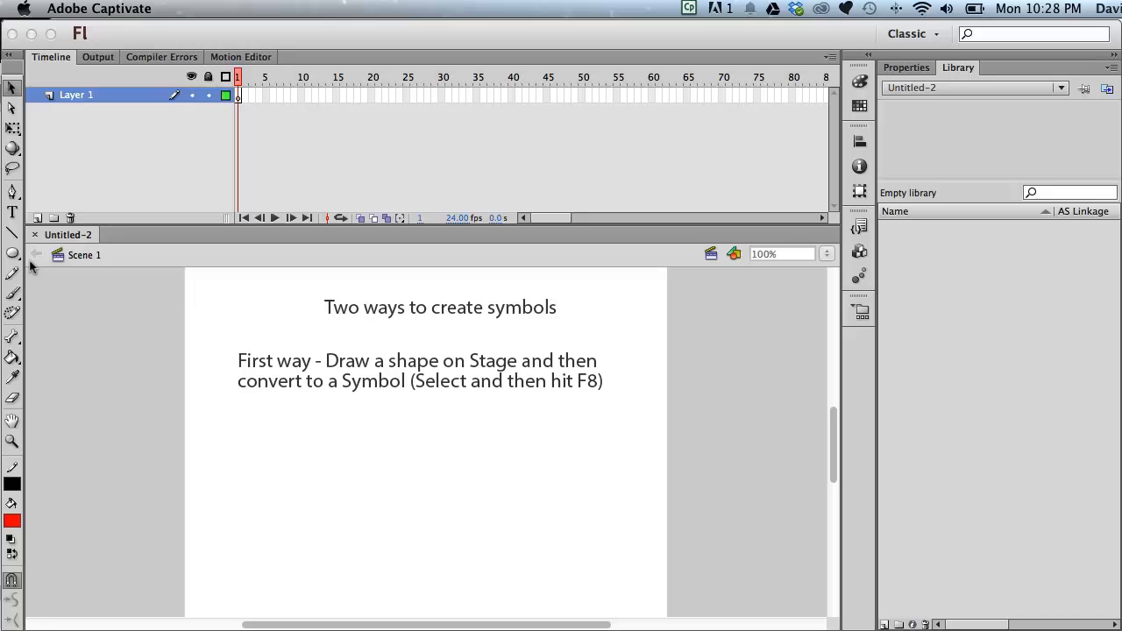
# - Draw a red ellipse near the upper left of the stage with the Oval tool
pyautogui.click(271, 323)
pyautogui.moveTo(235, 305); pyautogui.dragTo(352, 347)
pyautogui.click(11, 253)
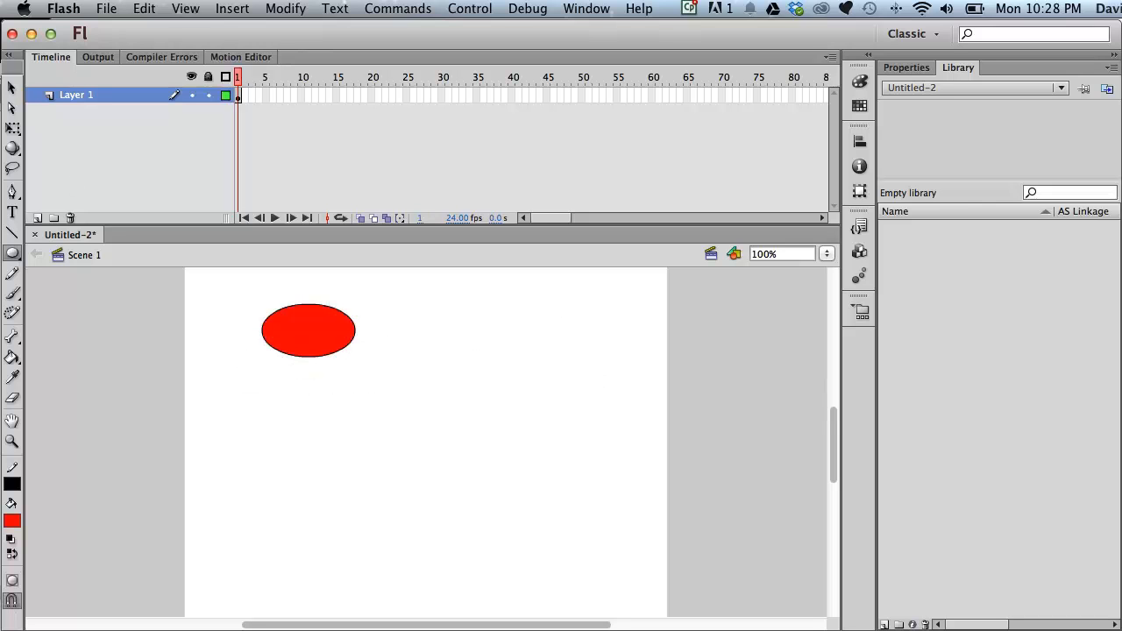
# - Select the ellipse and convert it to a Movie Clip symbol named circle
pyautogui.click(8, 86)
pyautogui.moveTo(233, 295); pyautogui.dragTo(440, 388)
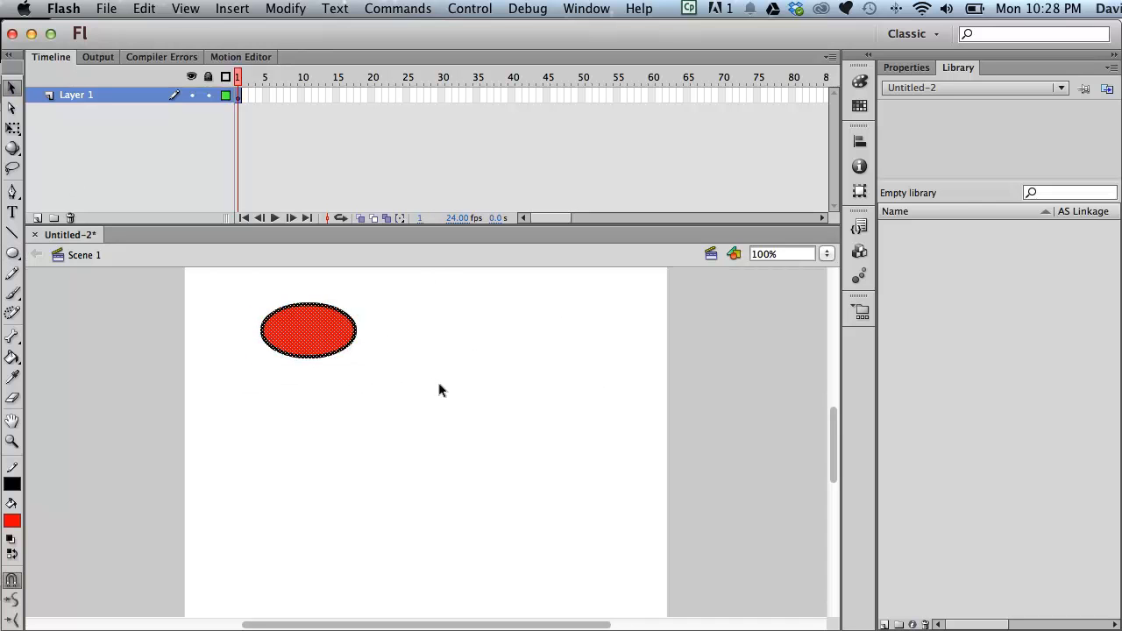
pyautogui.click(283, 9)
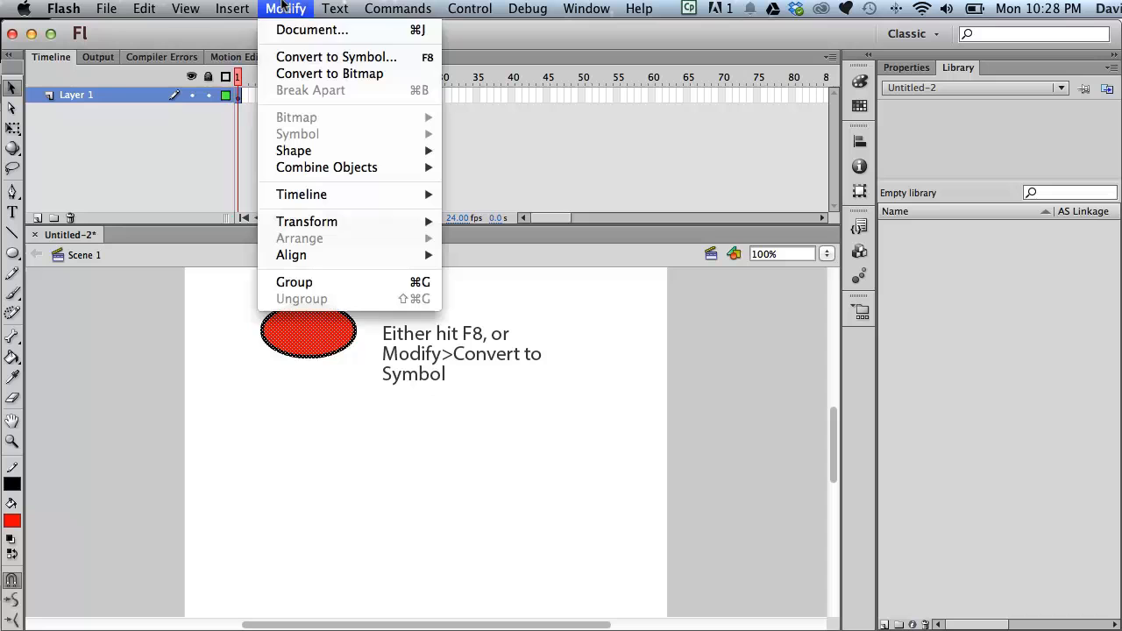
pyautogui.click(318, 56)
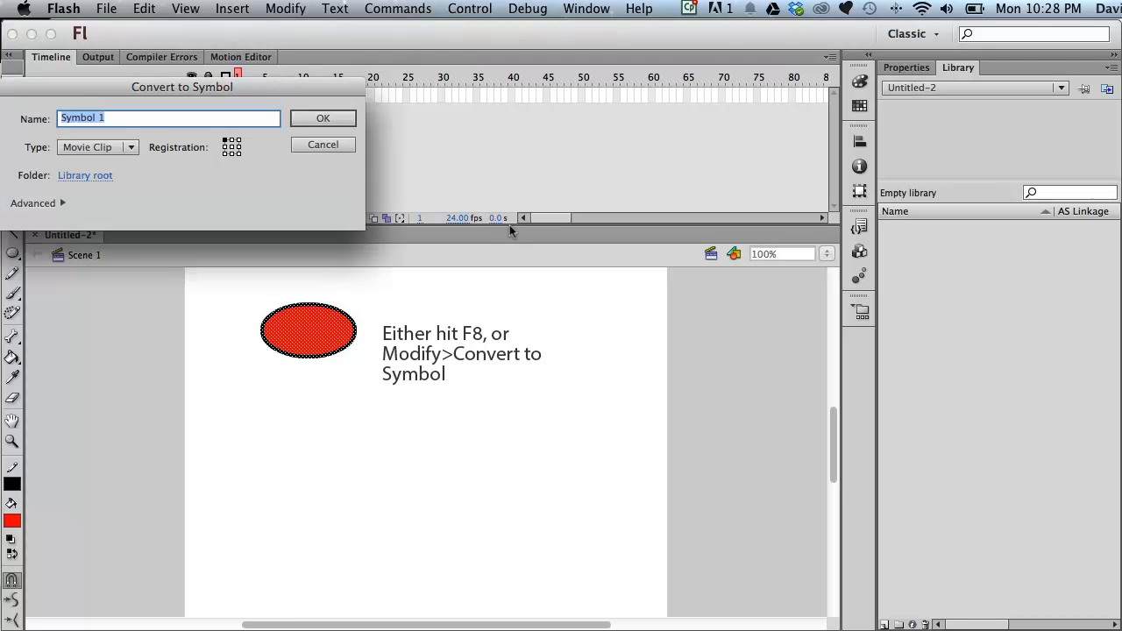
pyautogui.moveTo(196, 86); pyautogui.dragTo(471, 94)
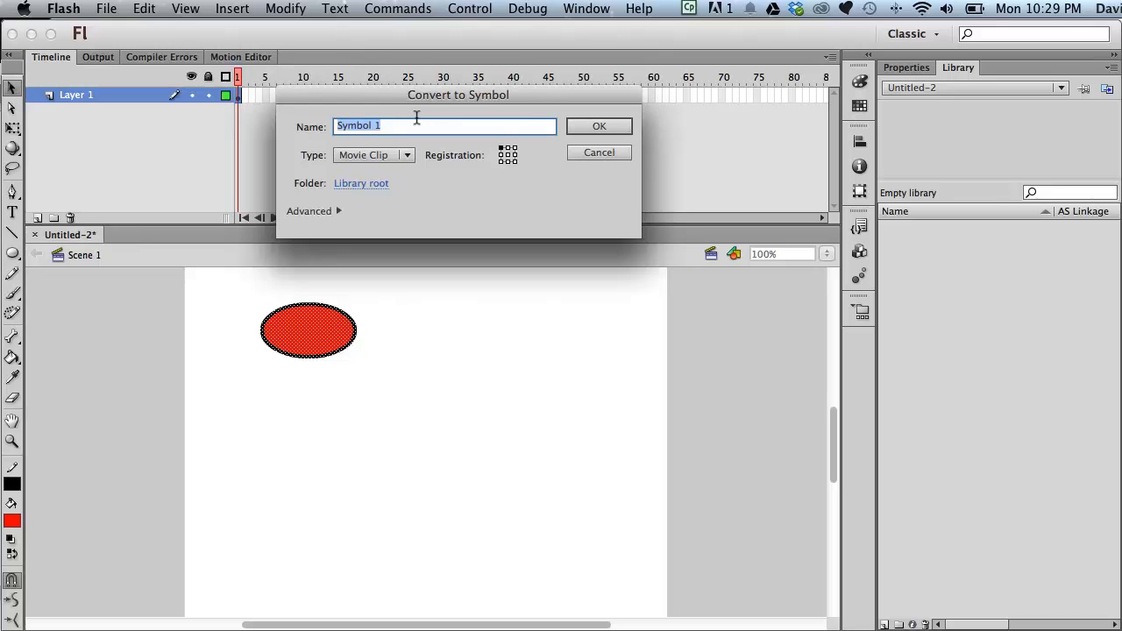
pyautogui.write('circle')
pyautogui.click(405, 155)
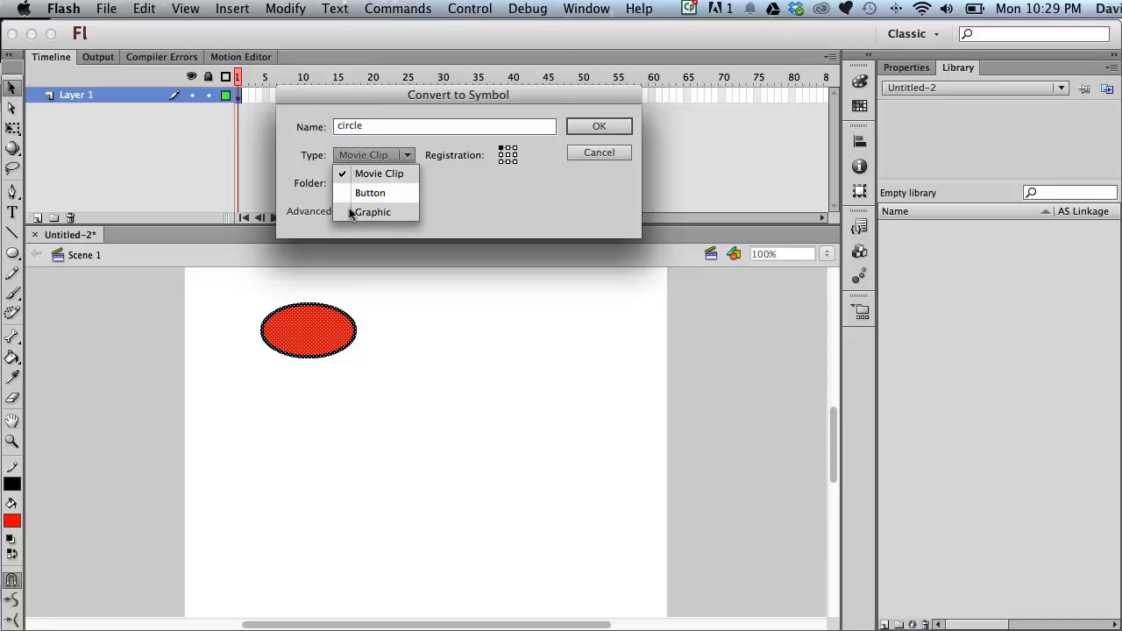
pyautogui.click(470, 189)
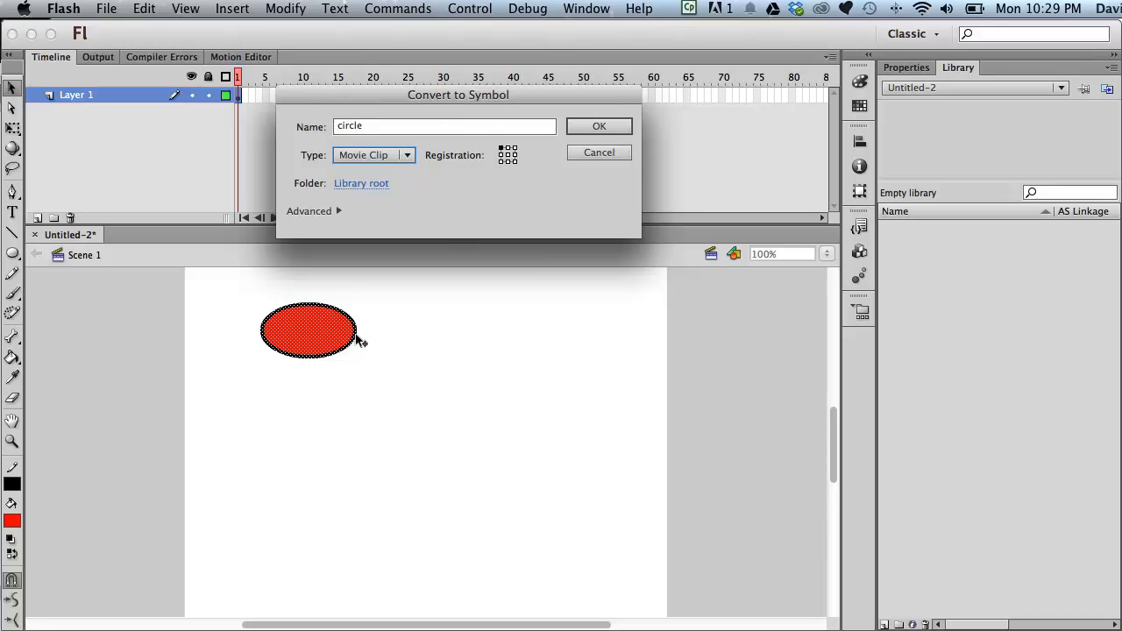
pyautogui.click(587, 128)
pyautogui.moveTo(328, 335)
pyautogui.mouseDown()
pyautogui.moveTo(413, 371)
pyautogui.moveTo(341, 348)
pyautogui.moveTo(326, 331)
pyautogui.mouseUp()
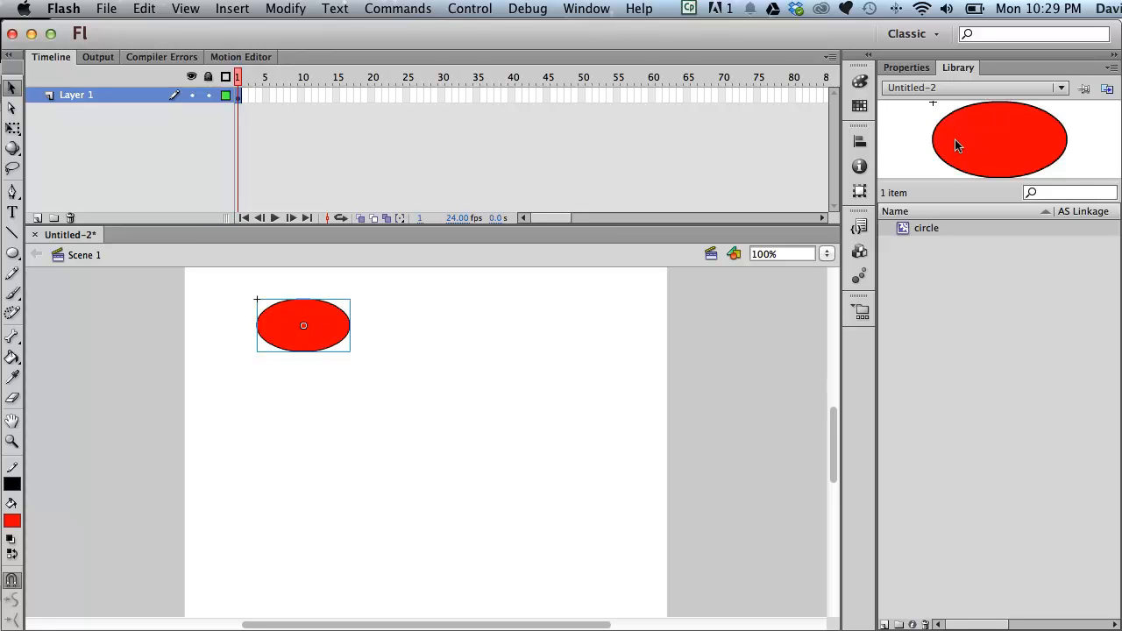
# - Hide and reopen the Library panel several times
pyautogui.click(589, 9)
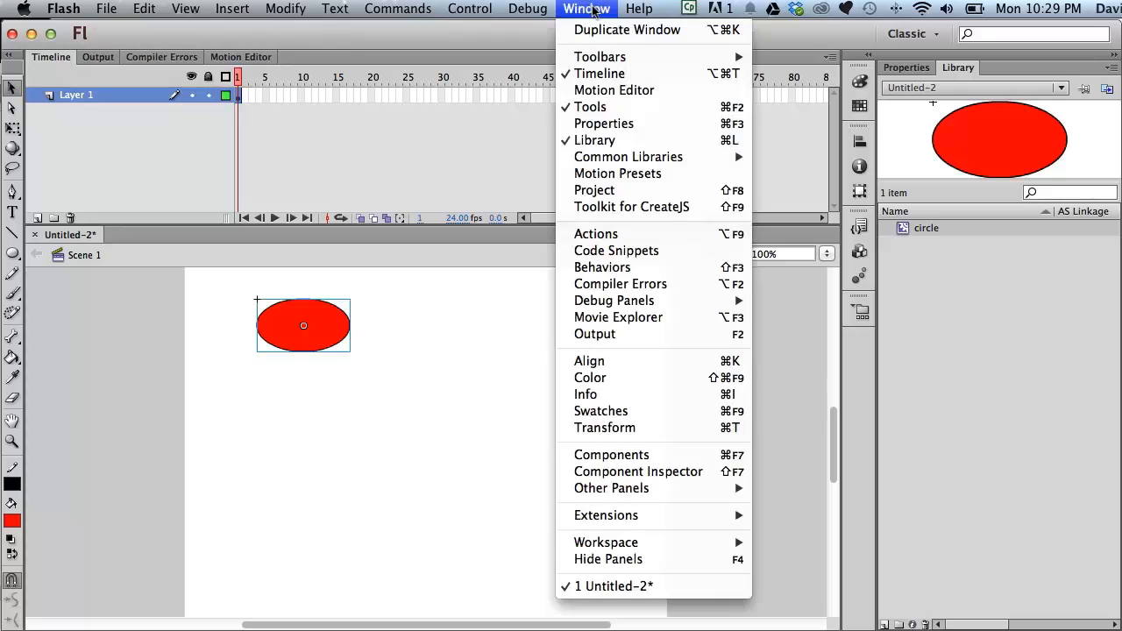
pyautogui.click(628, 140)
pyautogui.click(589, 8)
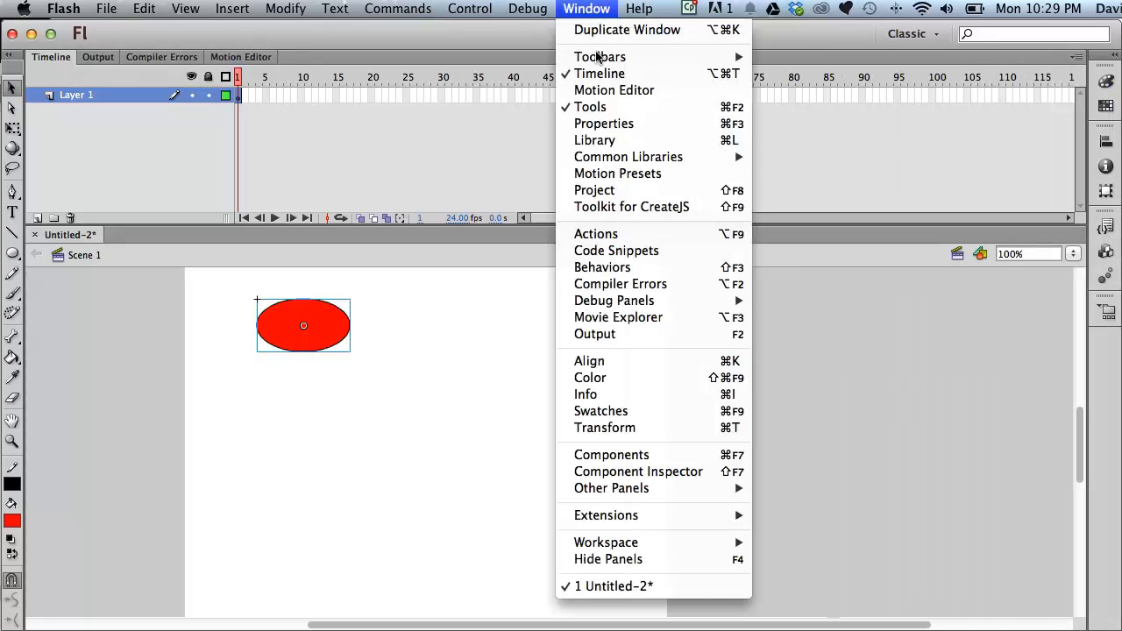
pyautogui.click(605, 140)
pyautogui.click(586, 9)
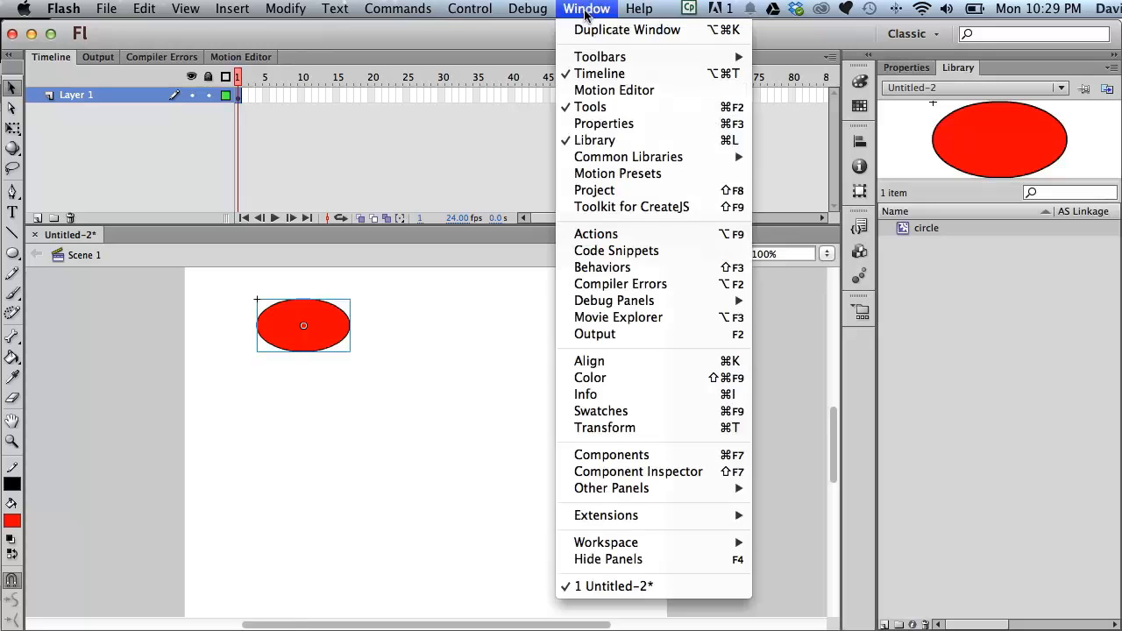
pyautogui.click(636, 141)
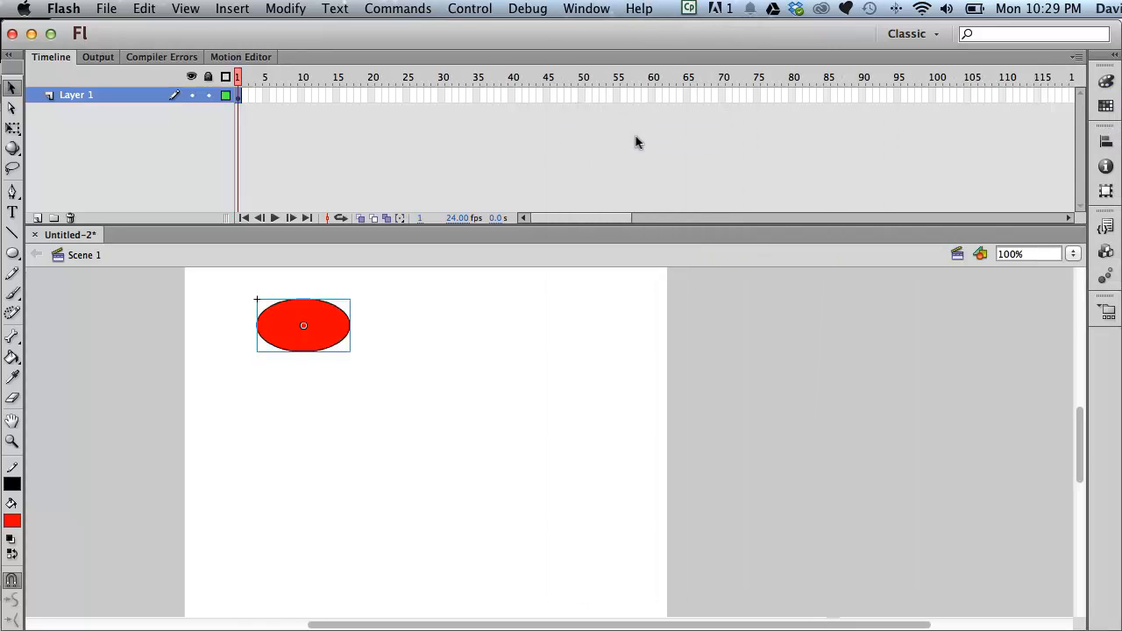
pyautogui.press('super+l')
pyautogui.press('super+l')
pyautogui.press('super+l')
pyautogui.press('super+l')
pyautogui.press('super+l')
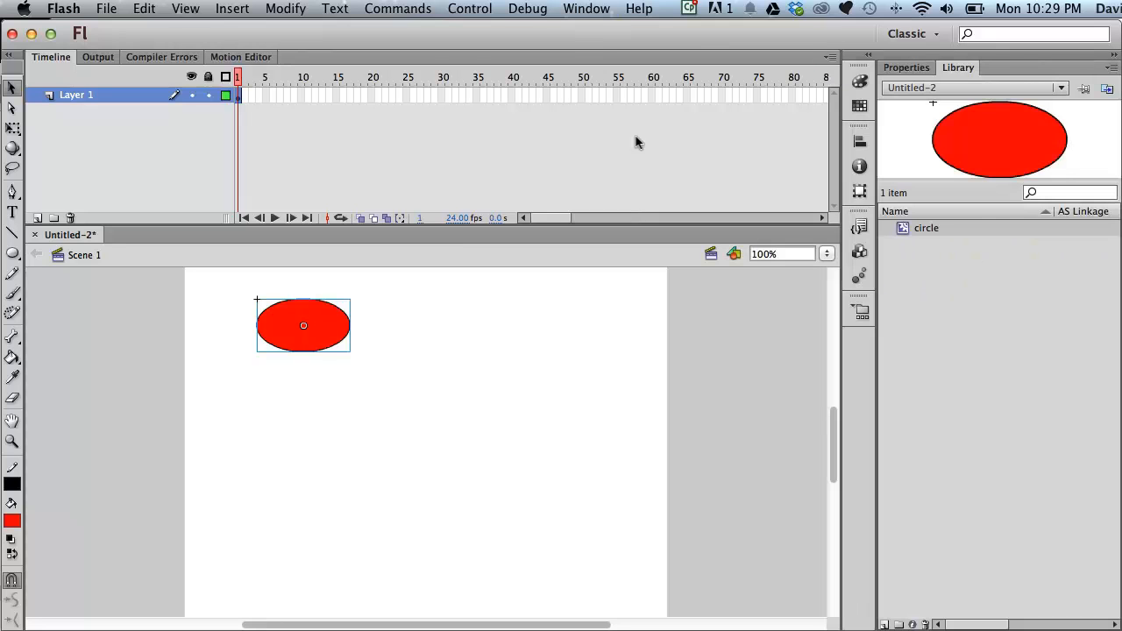
# - Drag a second circle instance from the library onto the stage to the right of the first
pyautogui.moveTo(1014, 140); pyautogui.dragTo(489, 317)
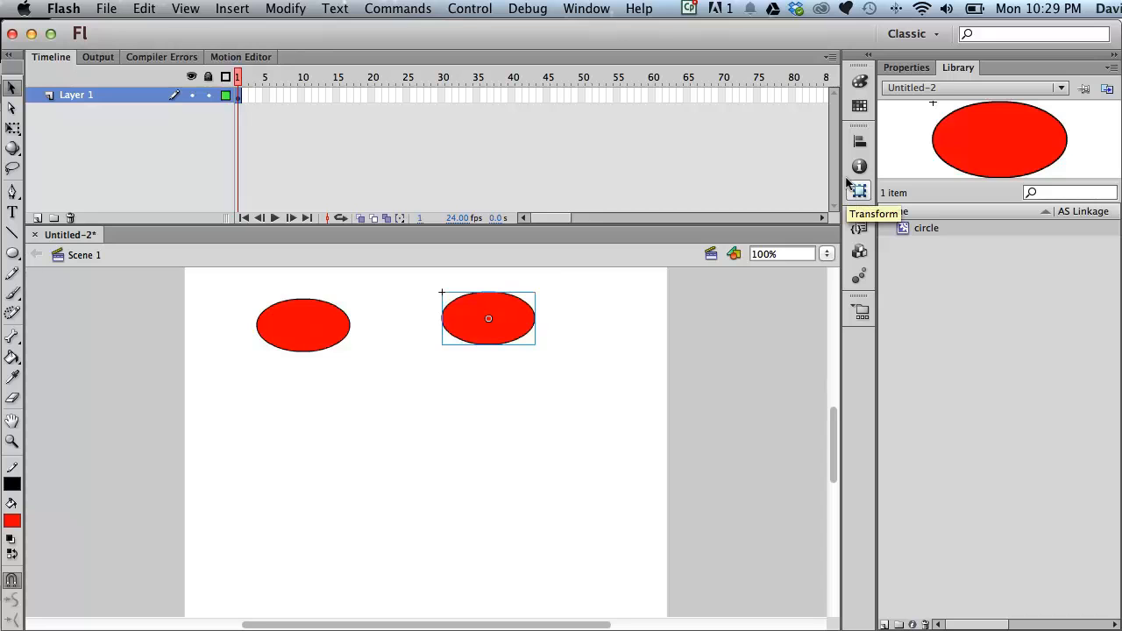
# - Paint a red squiggle below the first ellipse with the Brush tool
pyautogui.click(12, 293)
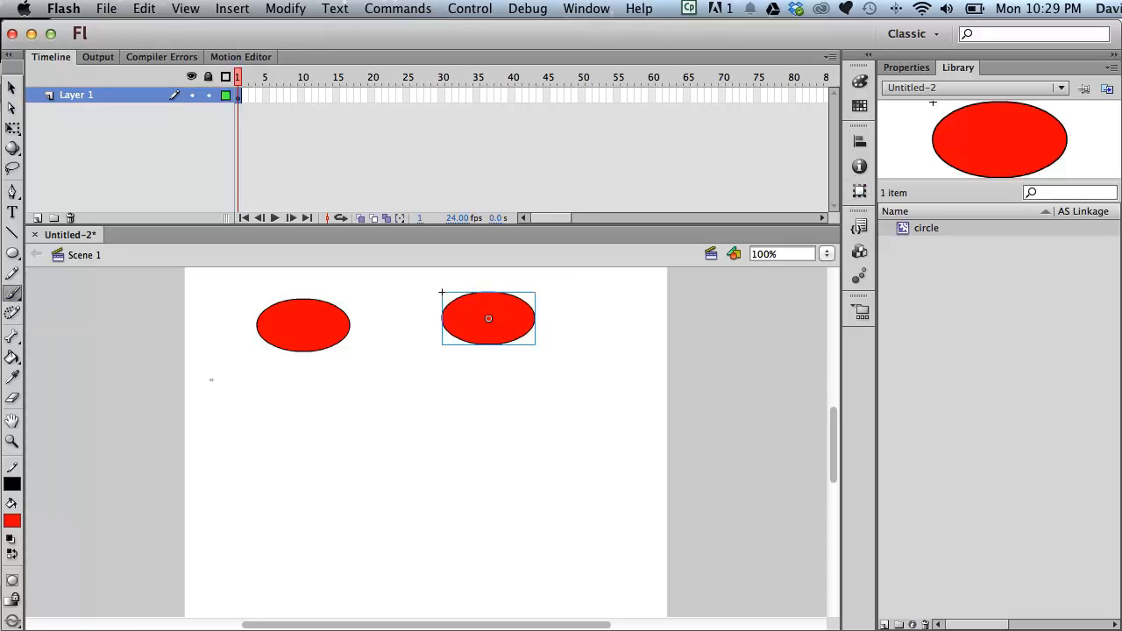
pyautogui.moveTo(279, 410)
pyautogui.mouseDown()
pyautogui.moveTo(263, 461)
pyautogui.moveTo(332, 490)
pyautogui.mouseUp()
# - Select the squiggle and convert it to a Movie Clip symbol with the default name
pyautogui.click(12, 87)
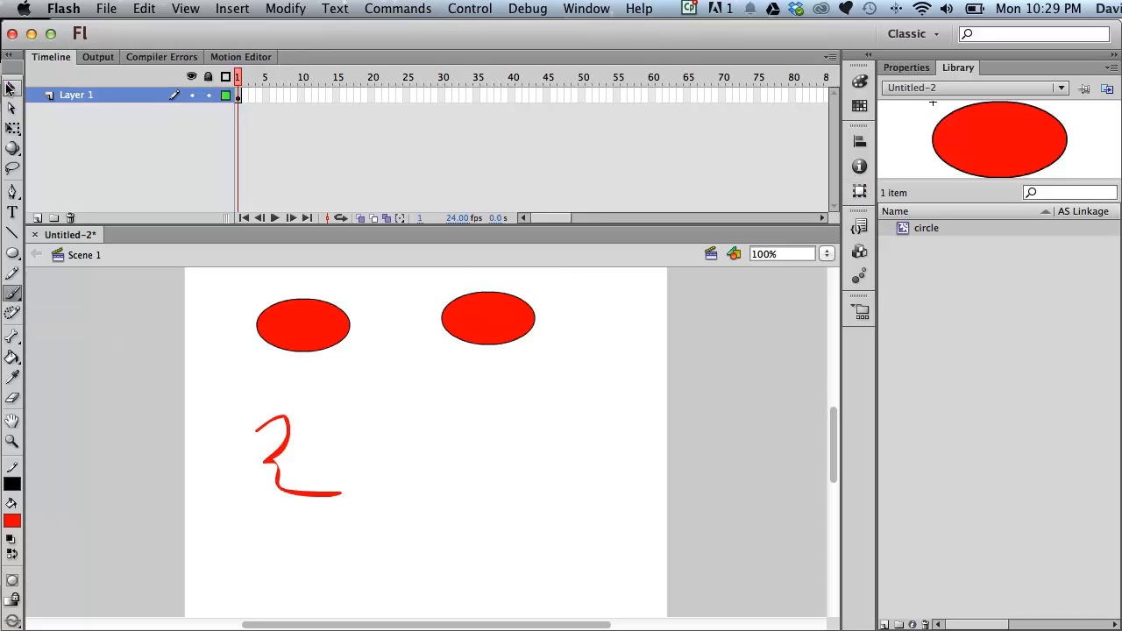
pyautogui.moveTo(229, 390); pyautogui.dragTo(391, 521)
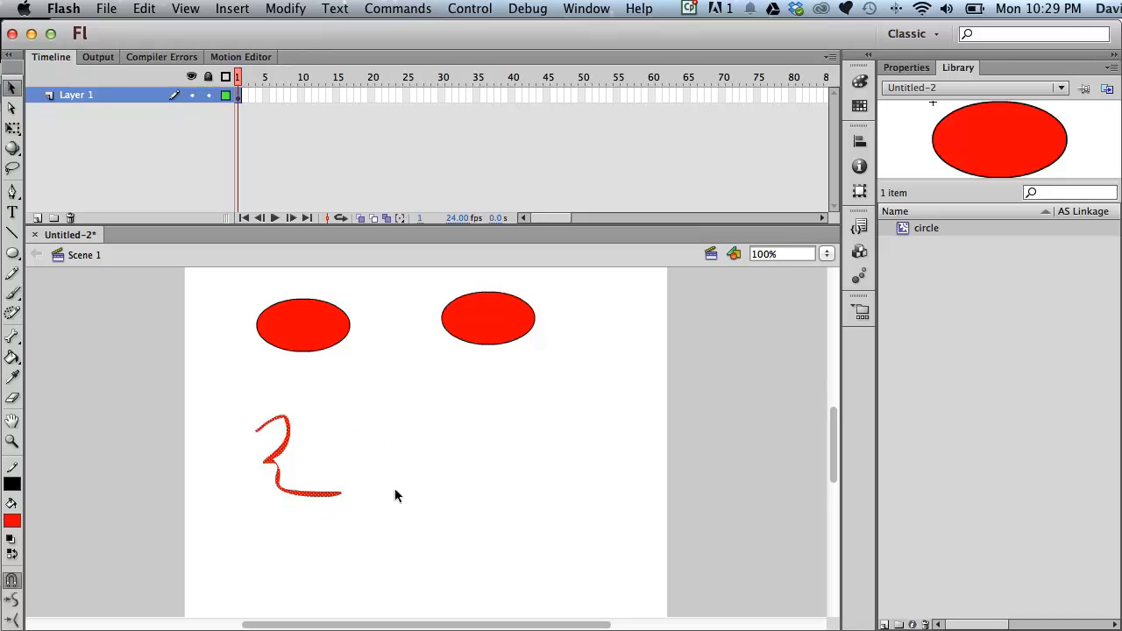
pyautogui.click(286, 8)
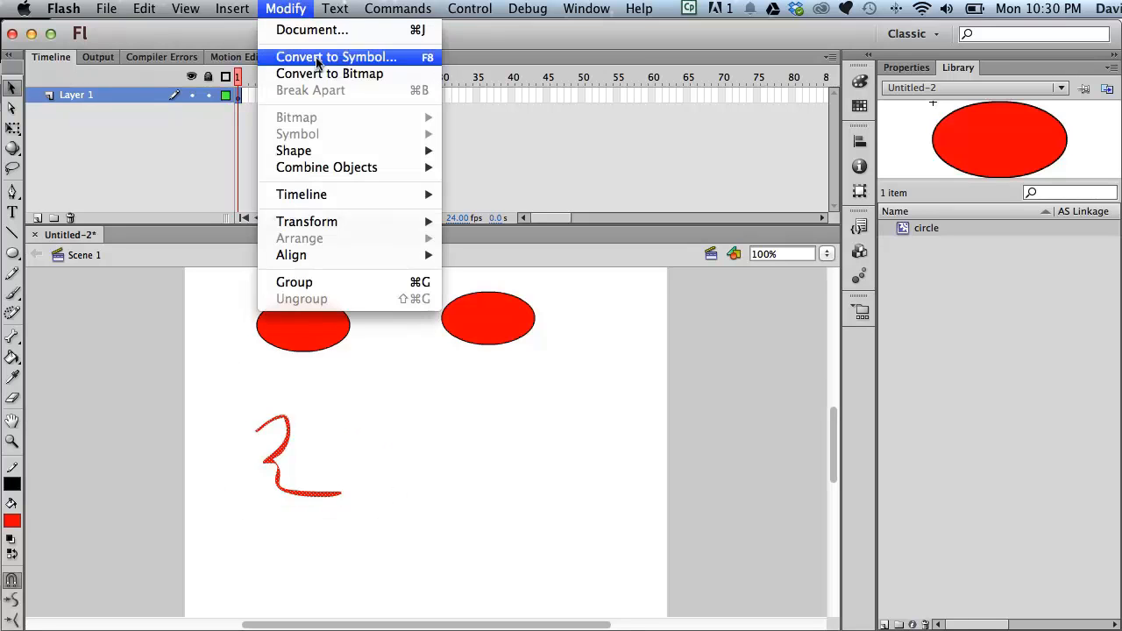
pyautogui.click(316, 57)
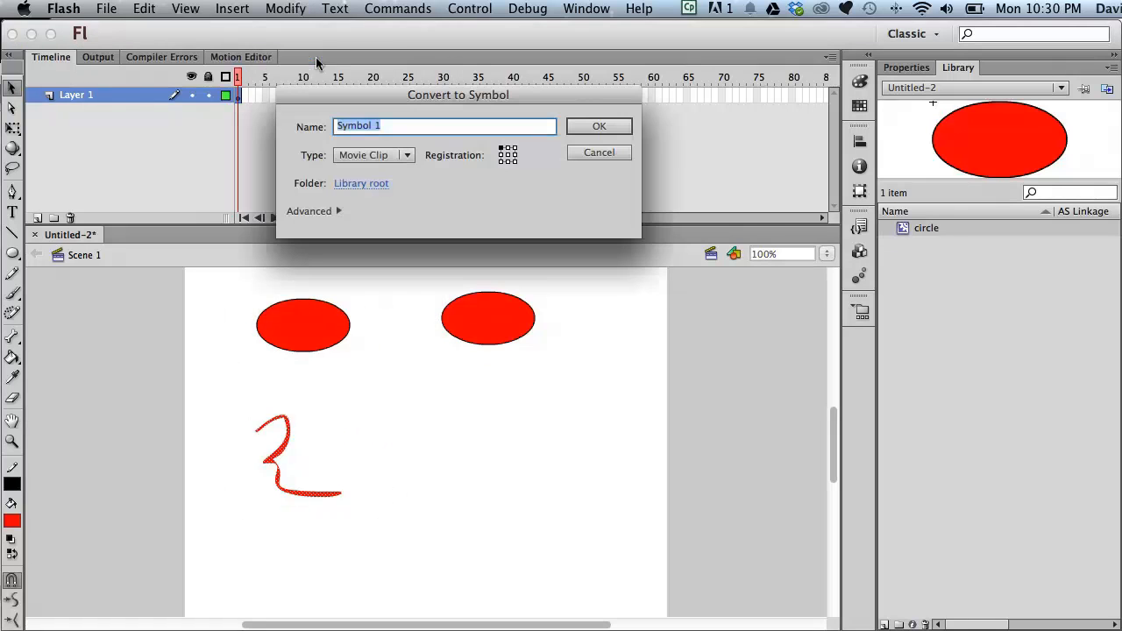
pyautogui.click(582, 125)
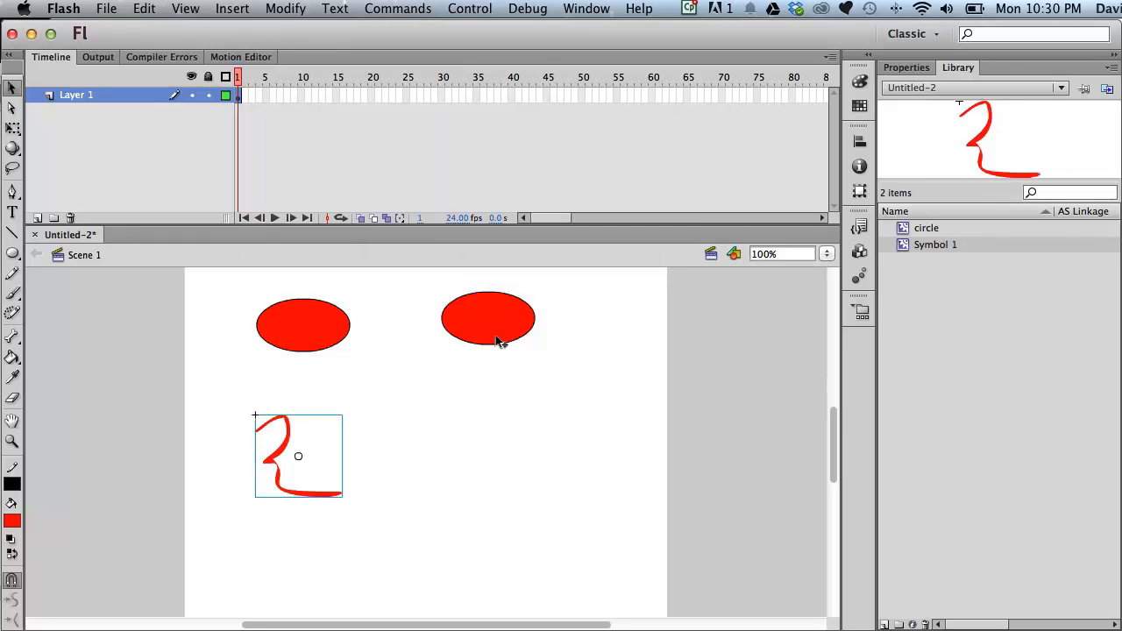
# - Drag a second Symbol 1 instance from the library onto the stage beside the squiggle
pyautogui.moveTo(904, 246); pyautogui.dragTo(439, 474)
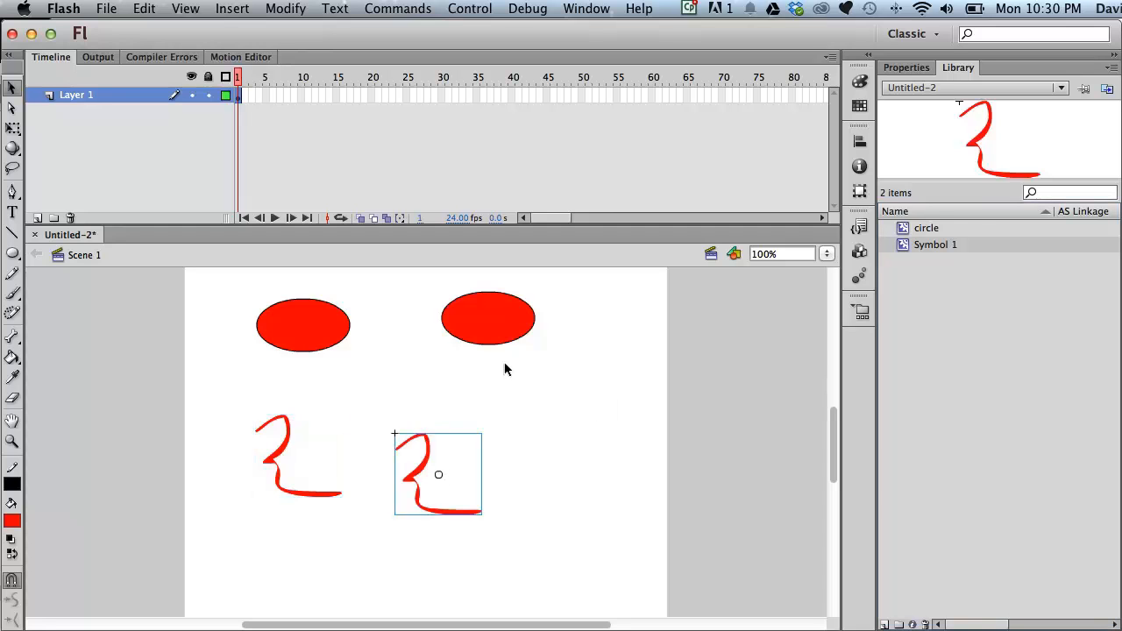
# - Examine the library items and select the symbol instances on the stage one by one
pyautogui.click(909, 228)
pyautogui.click(905, 245)
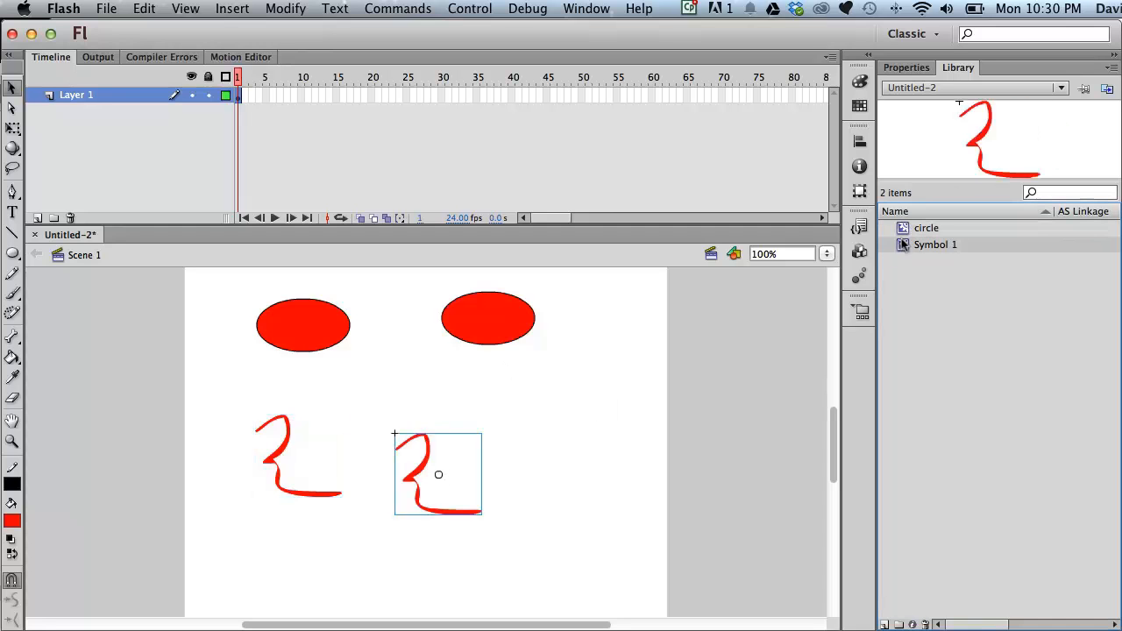
pyautogui.moveTo(202, 280); pyautogui.dragTo(761, 539)
pyautogui.click(596, 394)
pyautogui.click(313, 337)
pyautogui.click(478, 320)
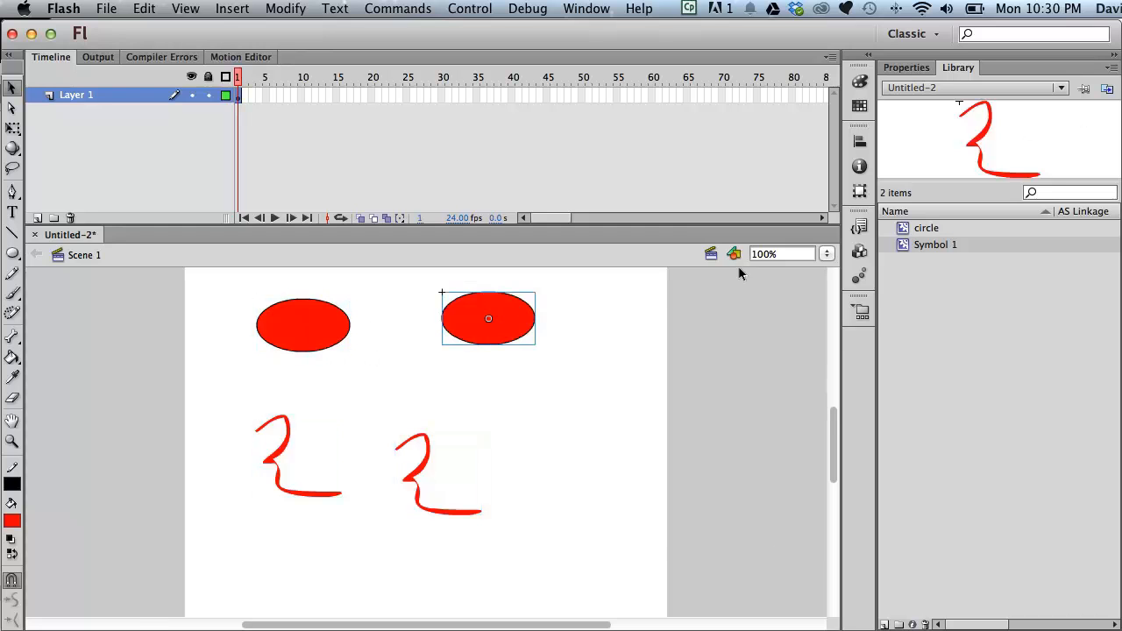
pyautogui.click(286, 421)
pyautogui.click(431, 456)
pyautogui.click(801, 351)
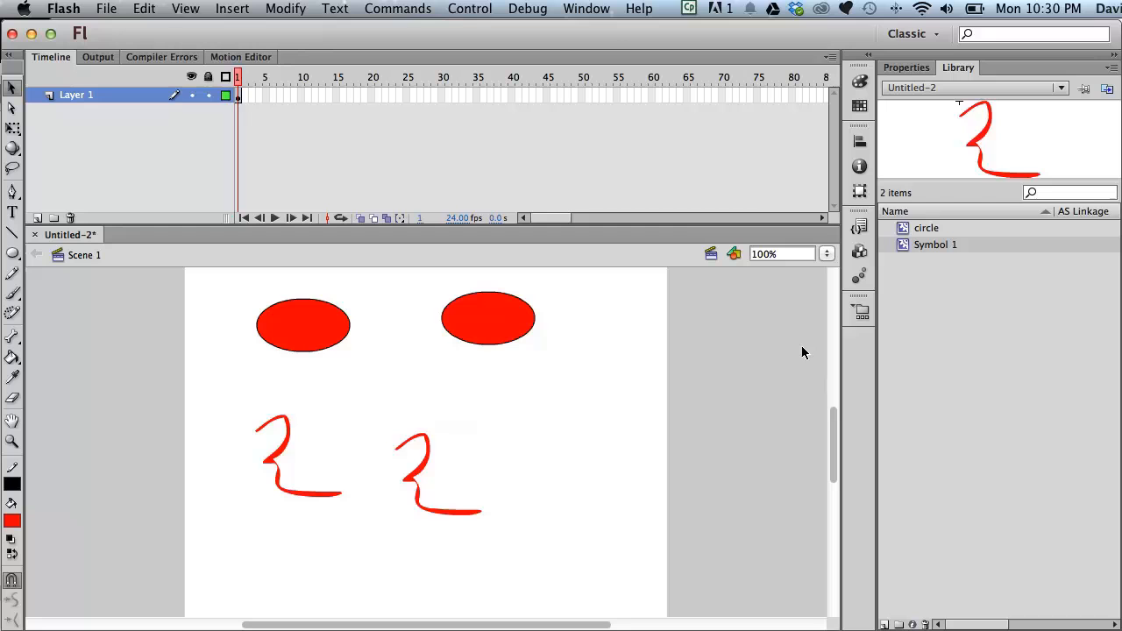
# - Edit the circle symbol, bending its top edge down into a sausage shape, and return to Scene 1
pyautogui.doubleClick(903, 228)
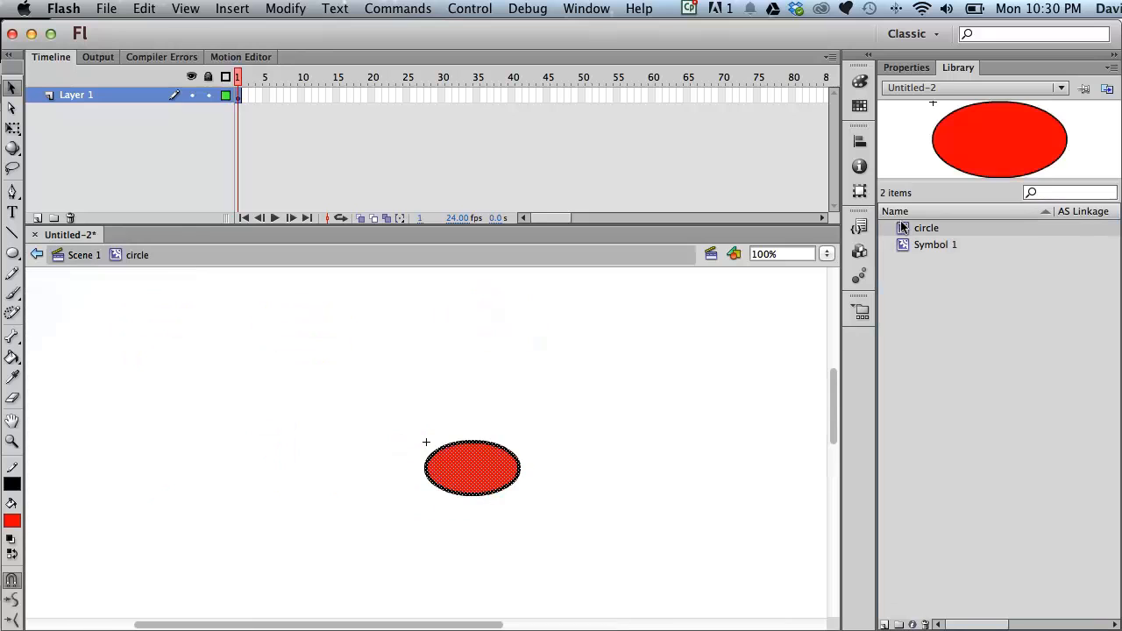
pyautogui.click(544, 430)
pyautogui.moveTo(472, 445); pyautogui.dragTo(481, 474)
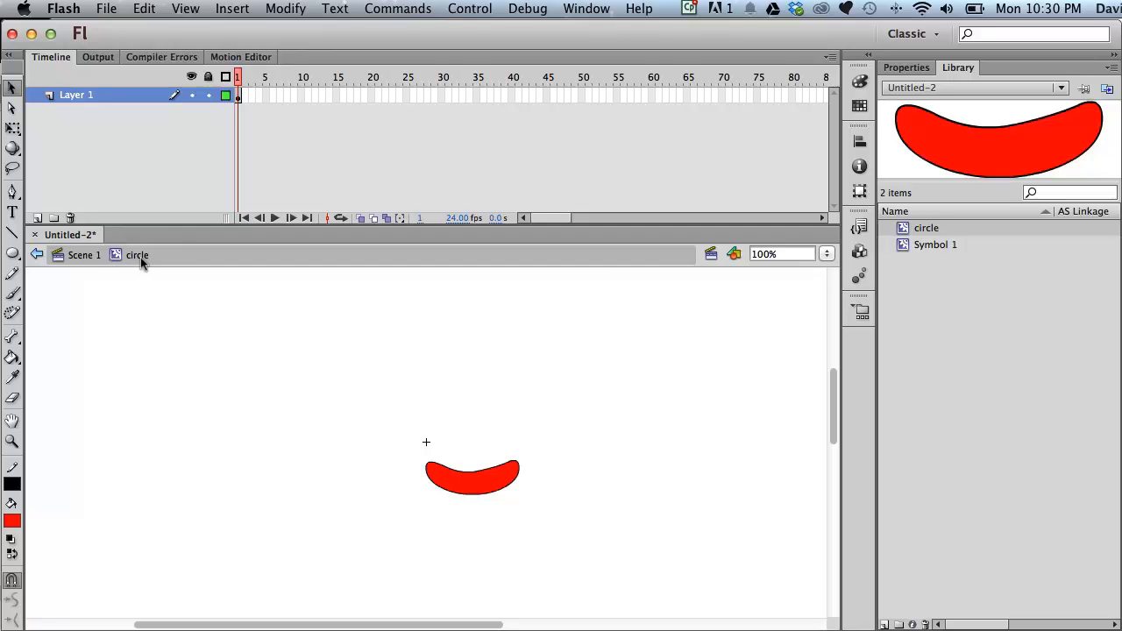
pyautogui.click(76, 257)
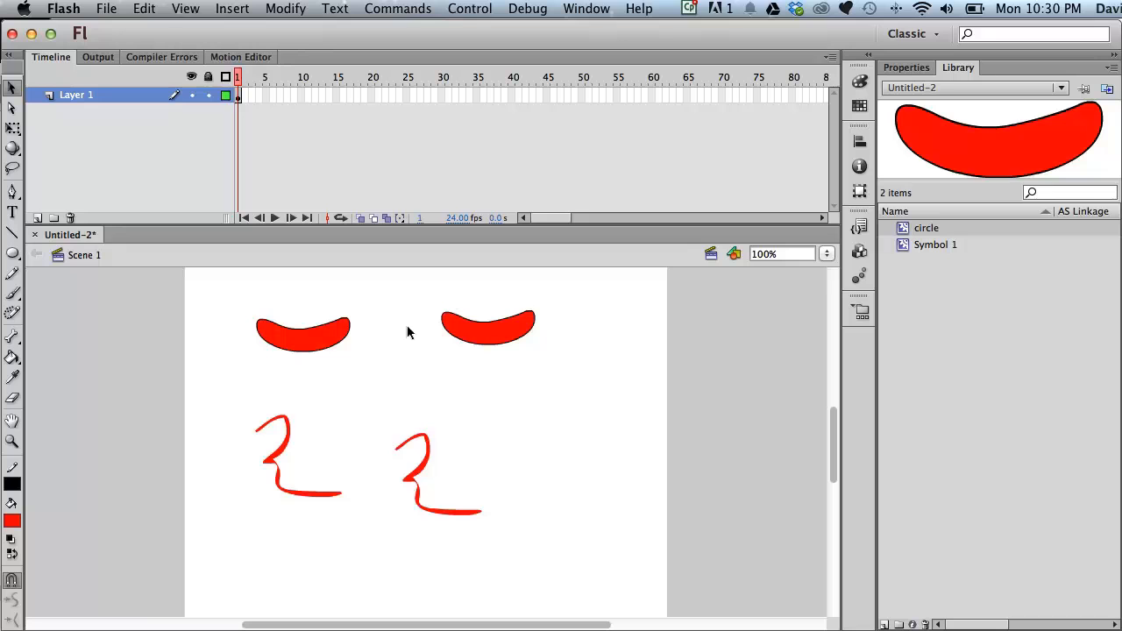
# - Rename the circle symbol in the library to sausage
pyautogui.doubleClick(921, 228)
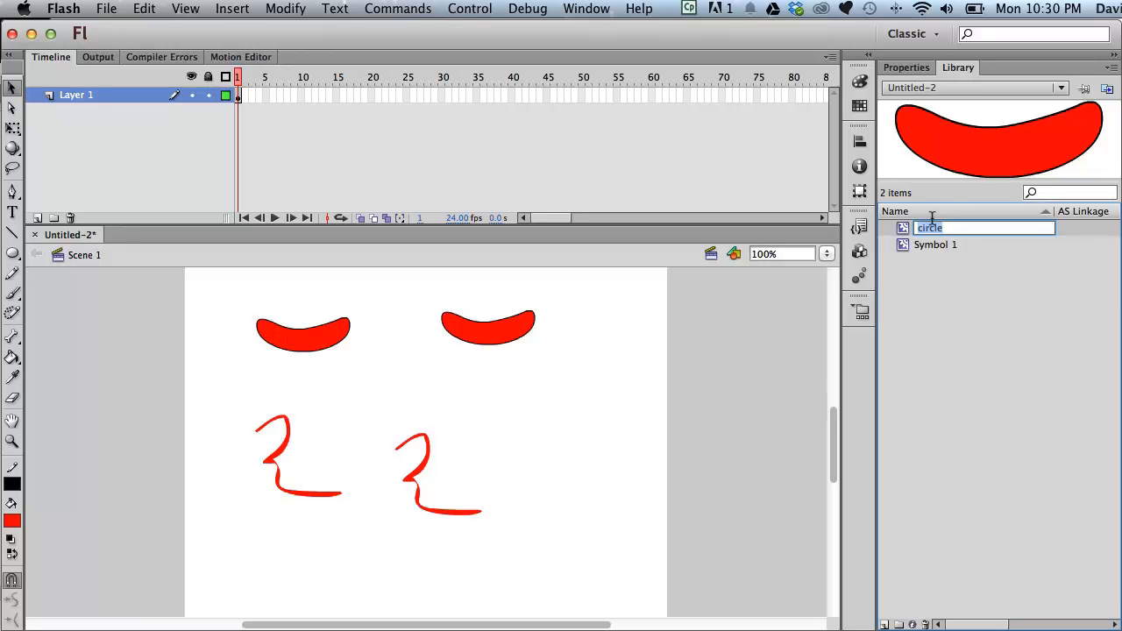
pyautogui.write('sausage')
pyautogui.click(964, 302)
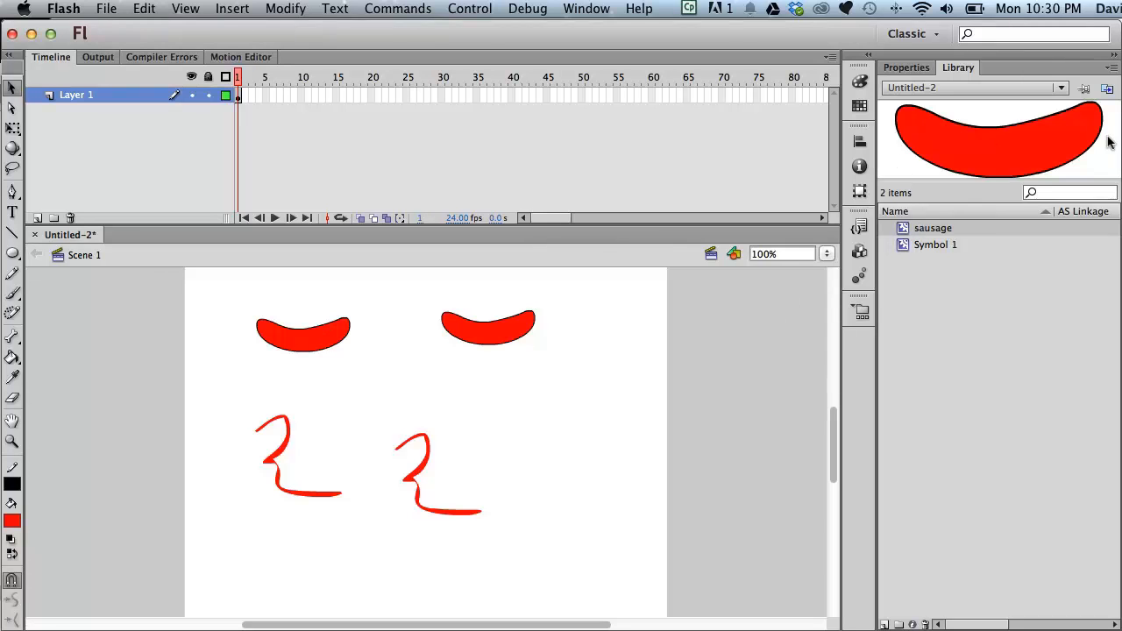
# - Select all the symbol instances on the stage and delete them
pyautogui.click(908, 246)
pyautogui.click(929, 230)
pyautogui.moveTo(178, 299); pyautogui.dragTo(639, 524)
pyautogui.click(661, 432)
pyautogui.scroll(-1, 168, 271)
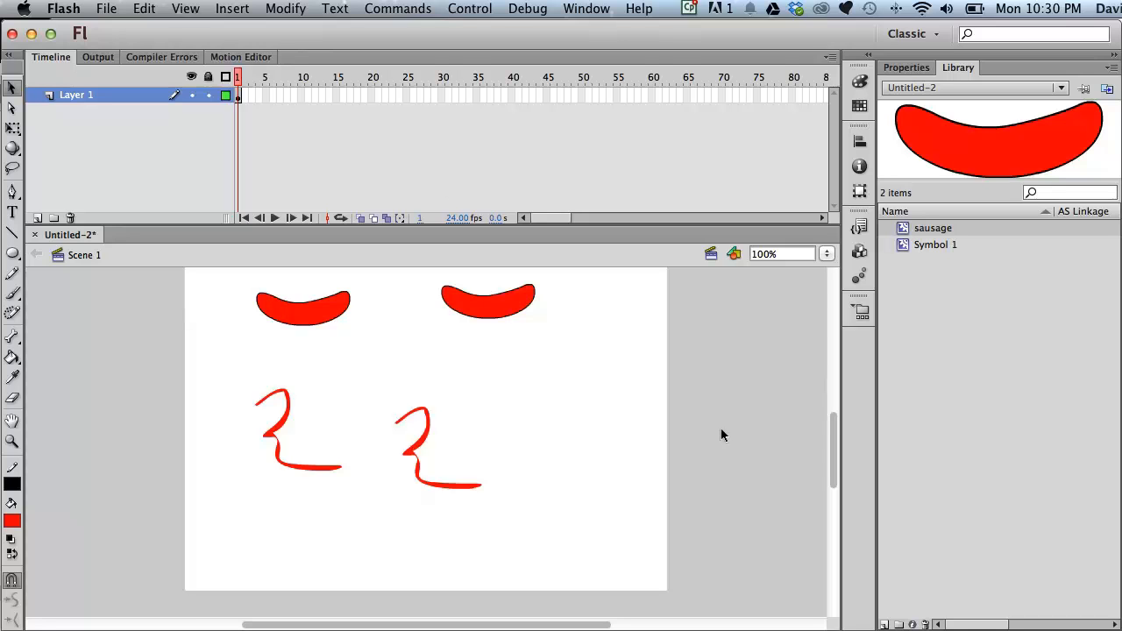
pyautogui.moveTo(212, 277)
pyautogui.mouseDown()
pyautogui.moveTo(601, 447)
pyautogui.moveTo(644, 530)
pyautogui.mouseUp()
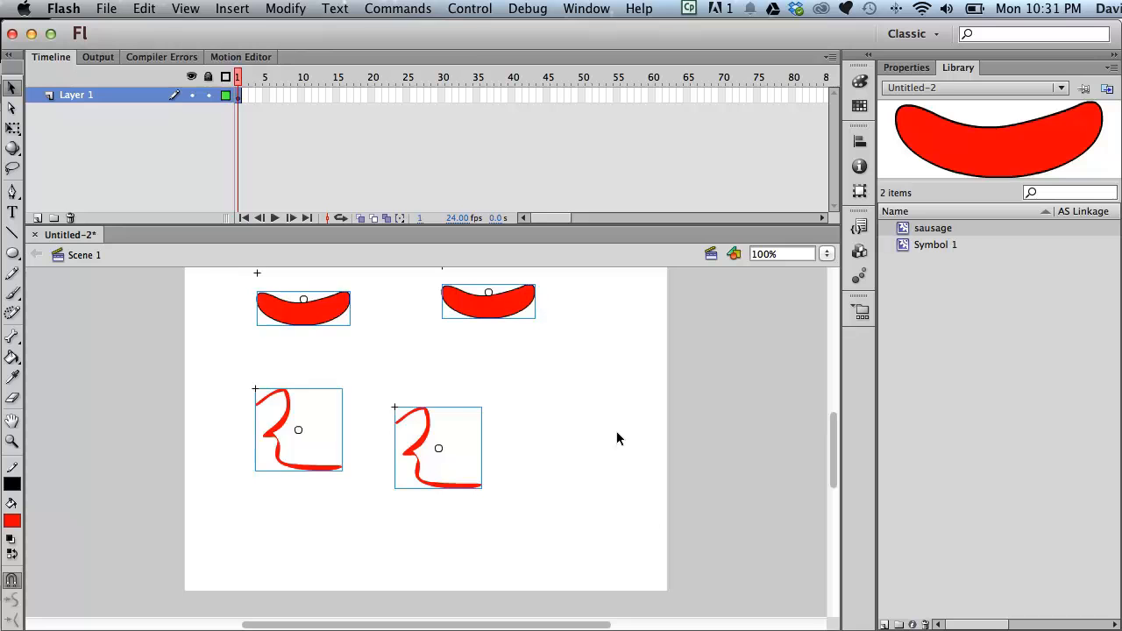
pyautogui.press('Delete')
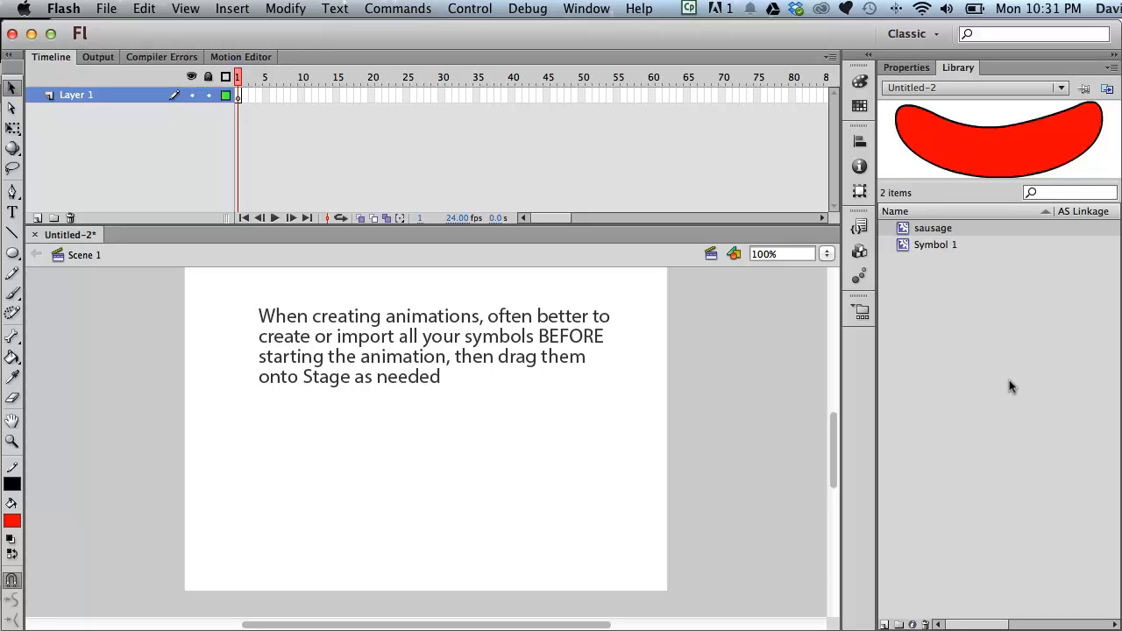
# - Create a new Movie Clip symbol named rectangle directly in the library
pyautogui.click(286, 8)
pyautogui.moveTo(232, 8)
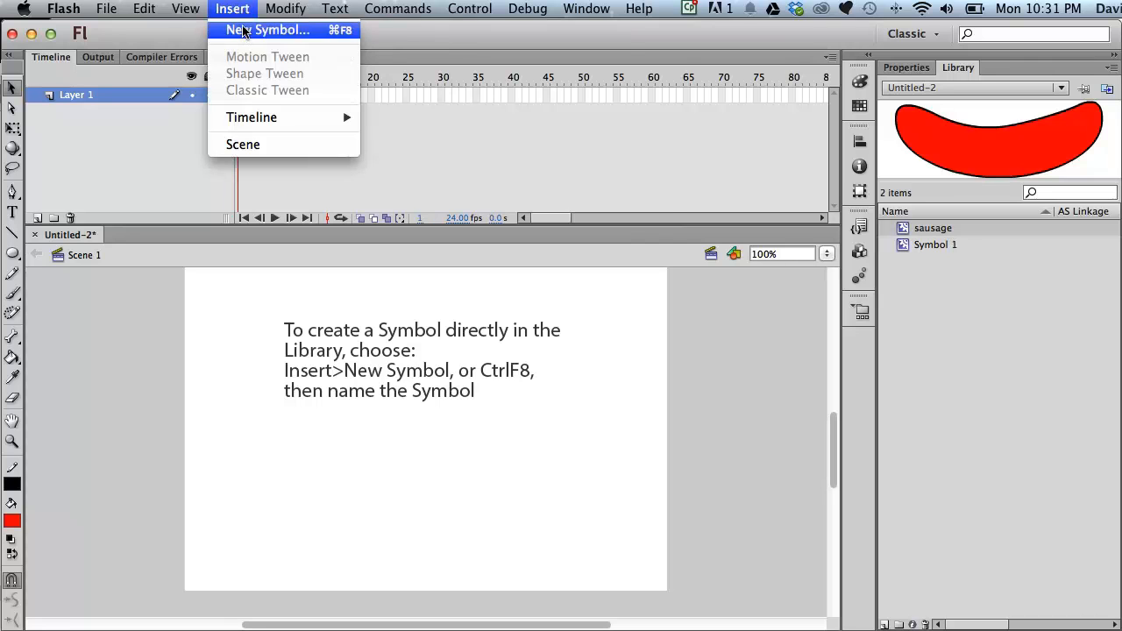
pyautogui.click(243, 32)
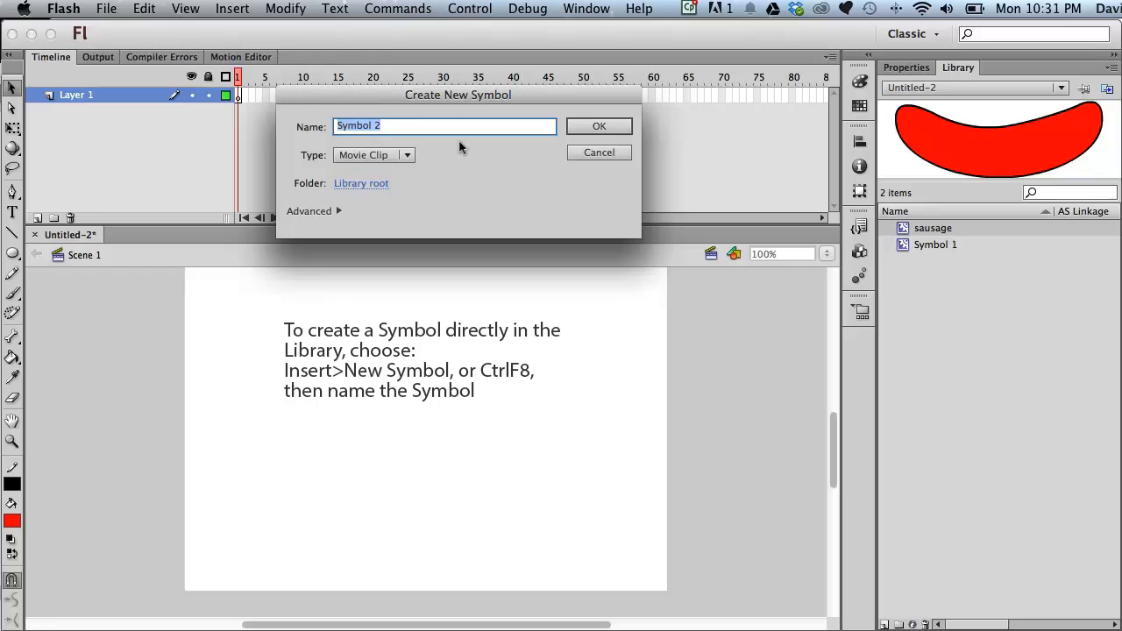
pyautogui.write('rectangle')
pyautogui.click(598, 126)
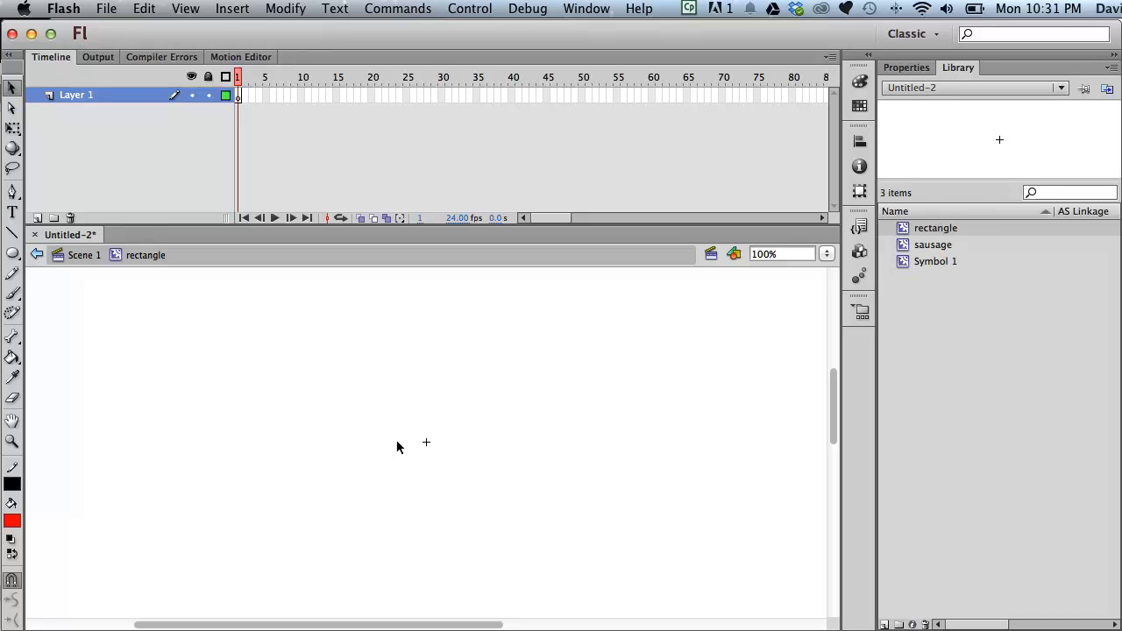
# - Draw a small red square inside the rectangle symbol and return to Scene 1
pyautogui.moveTo(14, 257); pyautogui.dragTo(70, 254)
pyautogui.moveTo(398, 420)
pyautogui.mouseDown()
pyautogui.moveTo(471, 468)
pyautogui.moveTo(448, 471)
pyautogui.mouseUp()
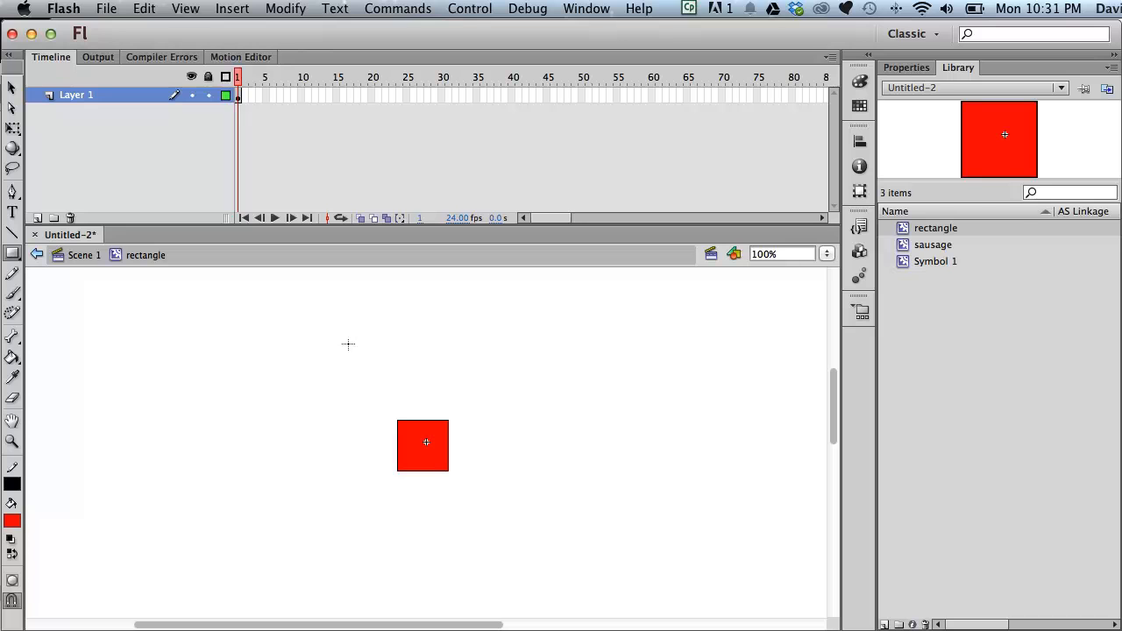
pyautogui.click(82, 255)
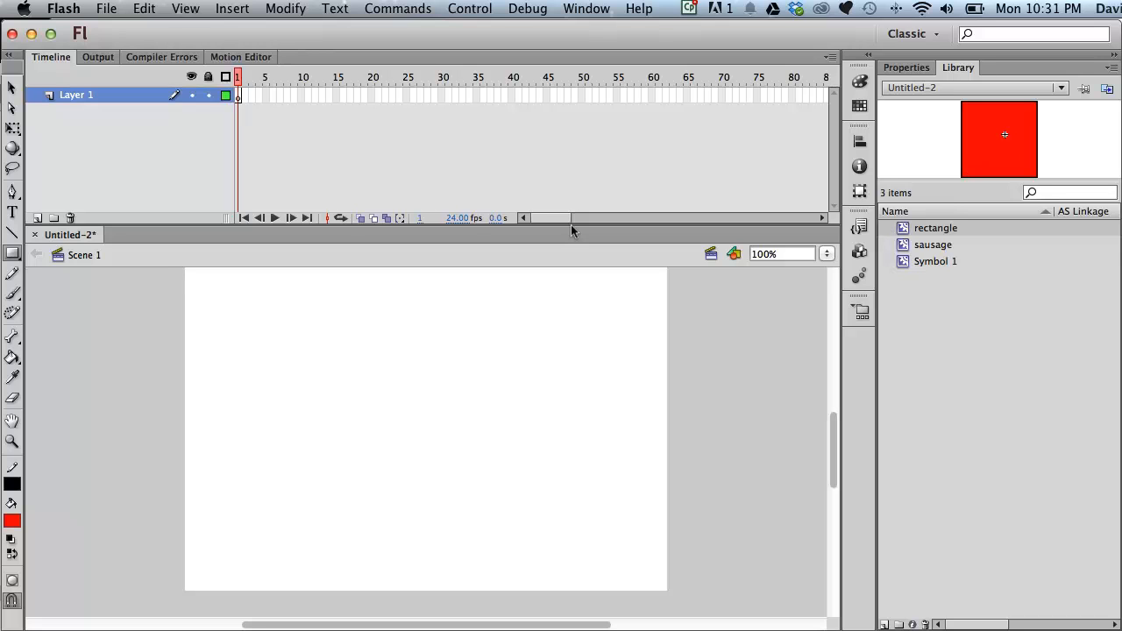
# - Create a new symbol named tree
pyautogui.click(235, 11)
pyautogui.click(245, 30)
pyautogui.write('tree')
pyautogui.click(604, 127)
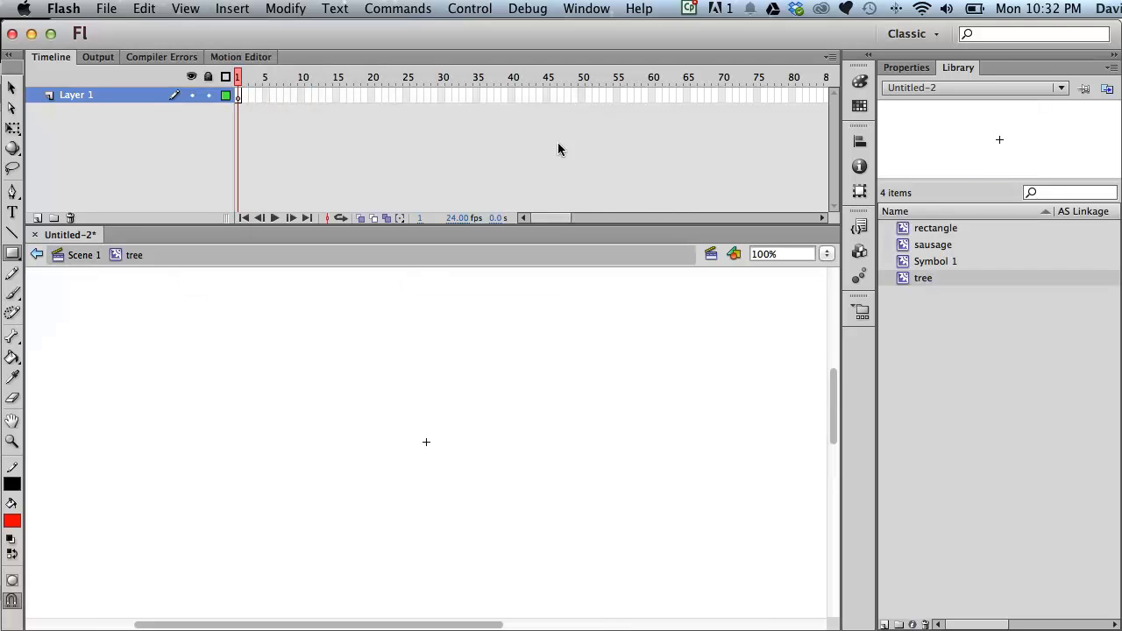
# - Switch the fill to brown and brush a tree trunk with the Brush tool
pyautogui.click(13, 524)
pyautogui.click(230, 540)
pyautogui.press('b')
pyautogui.moveTo(413, 403); pyautogui.dragTo(423, 466)
pyautogui.moveTo(445, 414)
pyautogui.mouseDown()
pyautogui.moveTo(448, 471)
pyautogui.moveTo(419, 465)
pyautogui.moveTo(430, 479)
pyautogui.mouseUp()
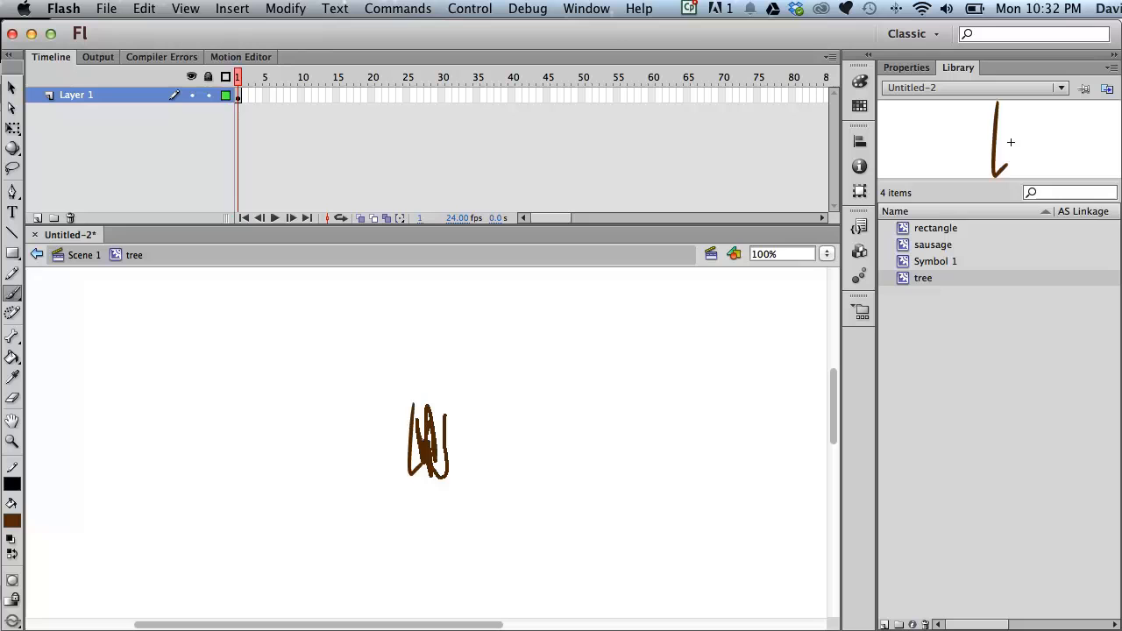
# - Switch the fill to green and brush the leafy crown above the trunk
pyautogui.click(13, 524)
pyautogui.click(100, 548)
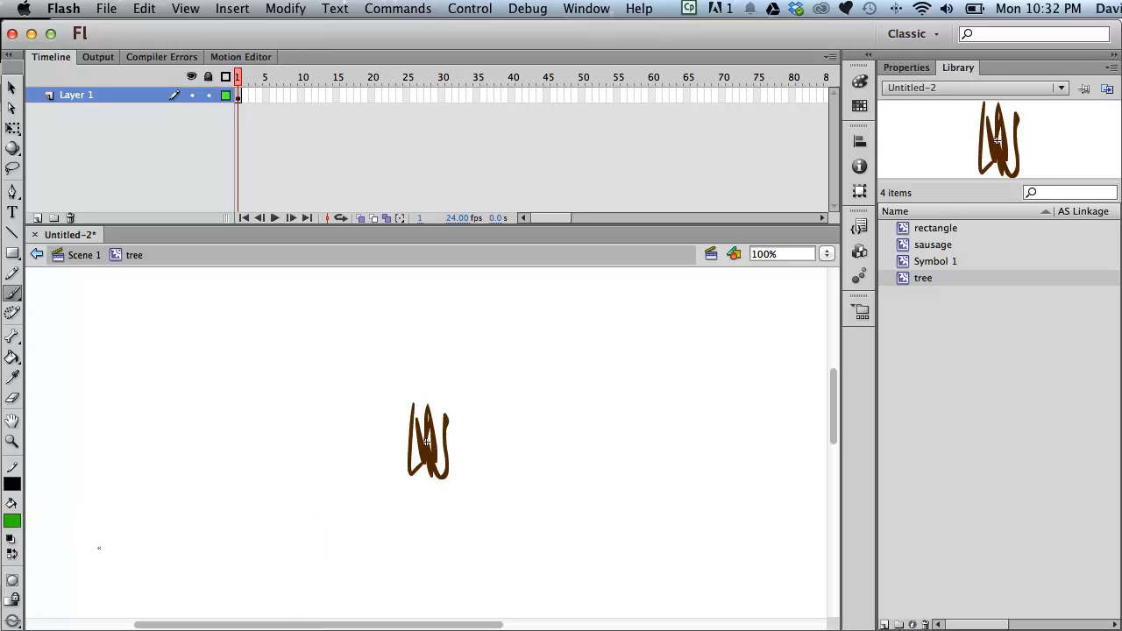
pyautogui.moveTo(409, 406)
pyautogui.mouseDown()
pyautogui.moveTo(386, 373)
pyautogui.moveTo(444, 386)
pyautogui.moveTo(465, 405)
pyautogui.moveTo(451, 416)
pyautogui.mouseUp()
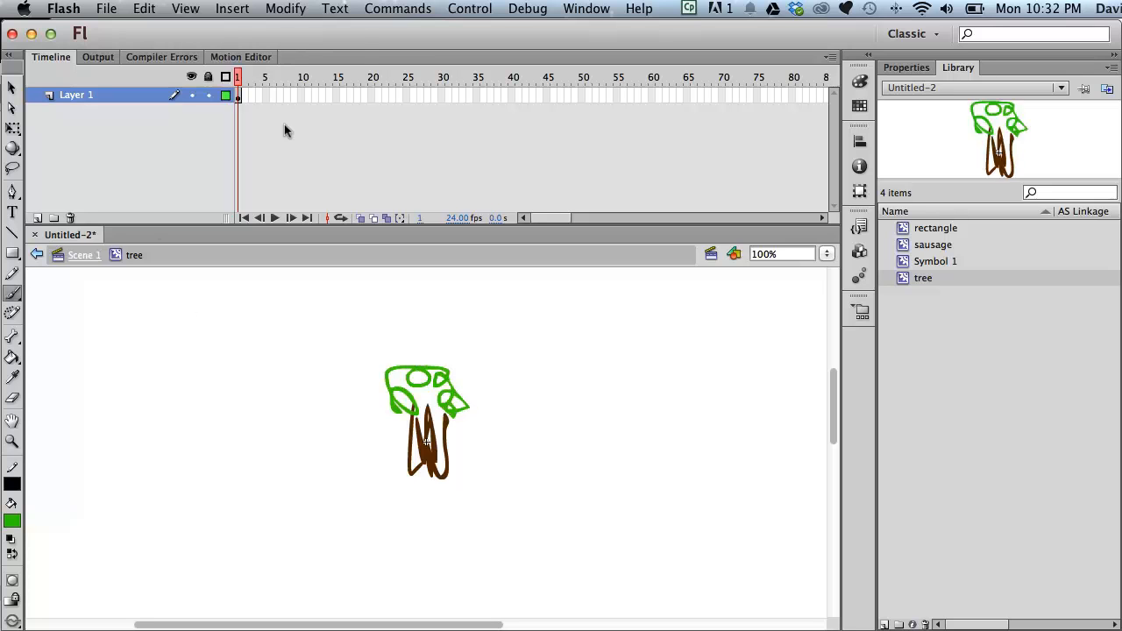
# - Create a new Movie Clip symbol named hill
pyautogui.click(235, 10)
pyautogui.click(241, 29)
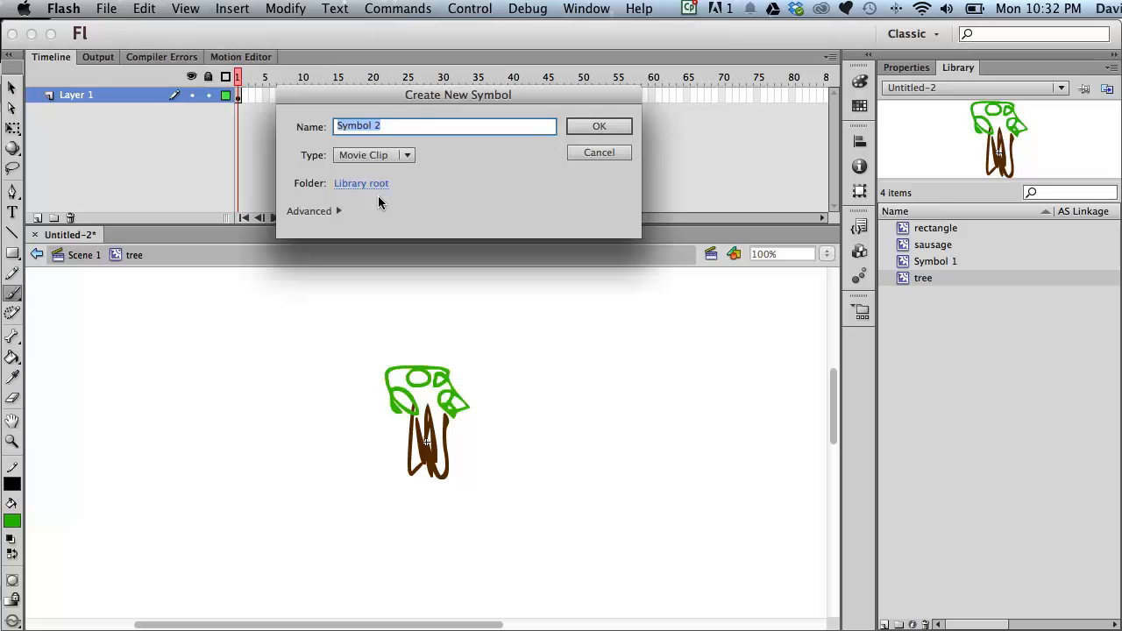
pyautogui.write('hill')
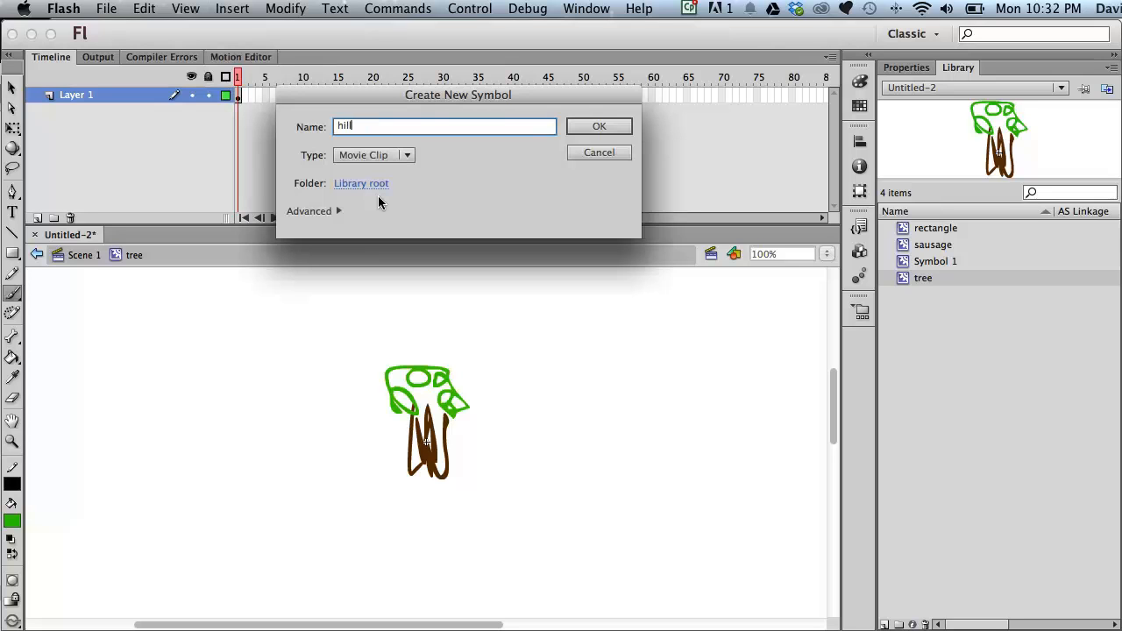
pyautogui.click(581, 127)
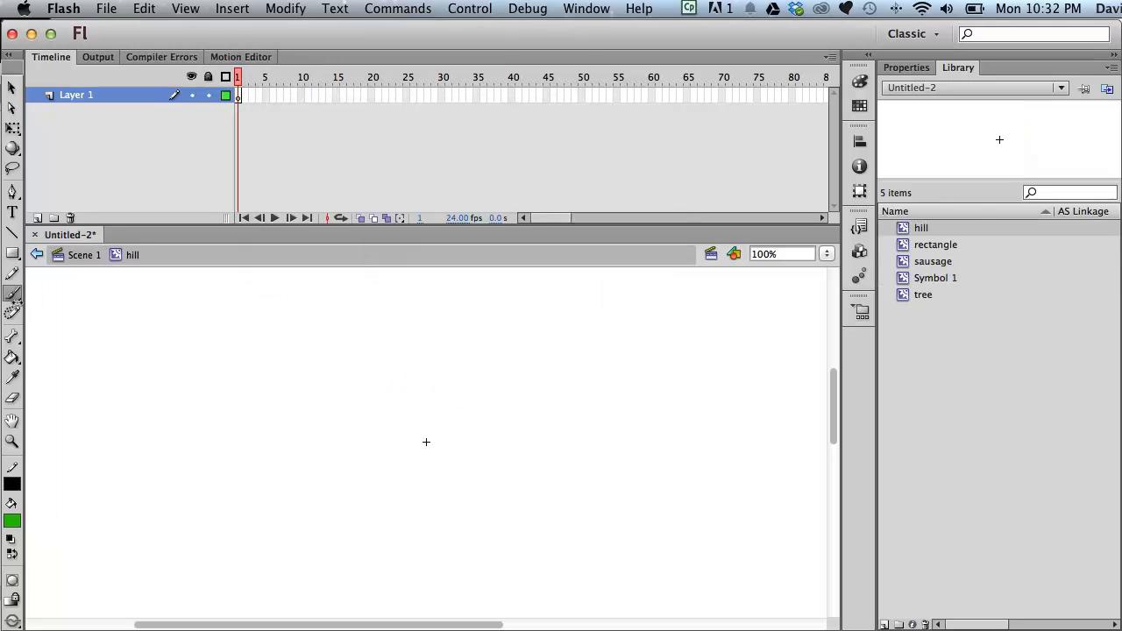
# - Brush a long green hill outline and fill it with the Paint Bucket
pyautogui.moveTo(252, 489)
pyautogui.mouseDown()
pyautogui.moveTo(811, 491)
pyautogui.moveTo(520, 412)
pyautogui.moveTo(358, 445)
pyautogui.moveTo(313, 473)
pyautogui.moveTo(252, 484)
pyautogui.mouseUp()
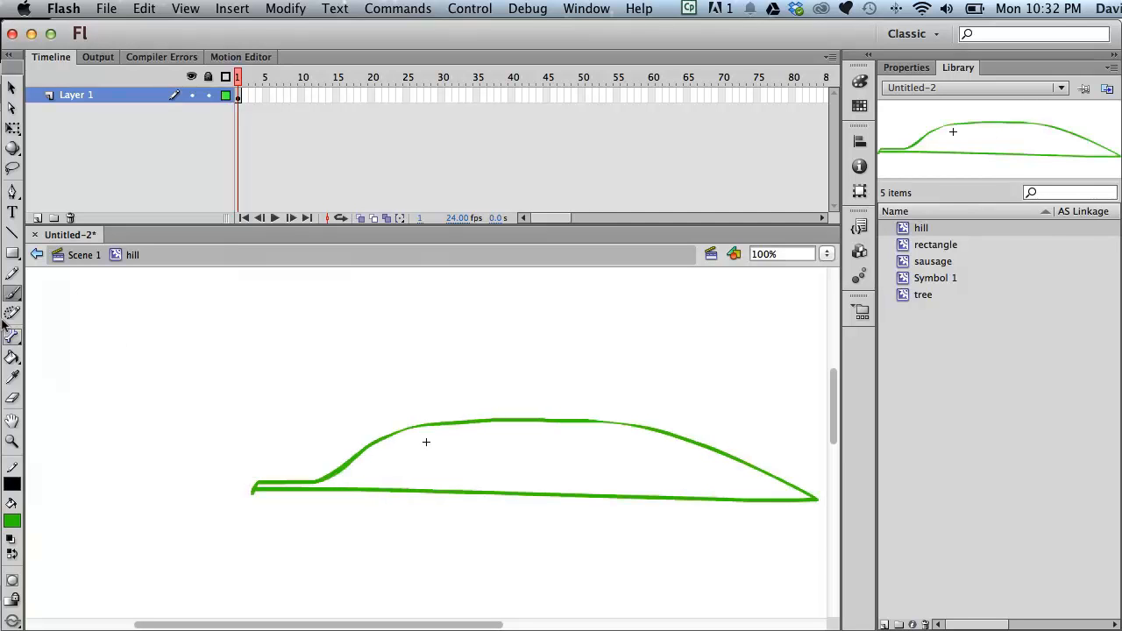
pyautogui.click(13, 358)
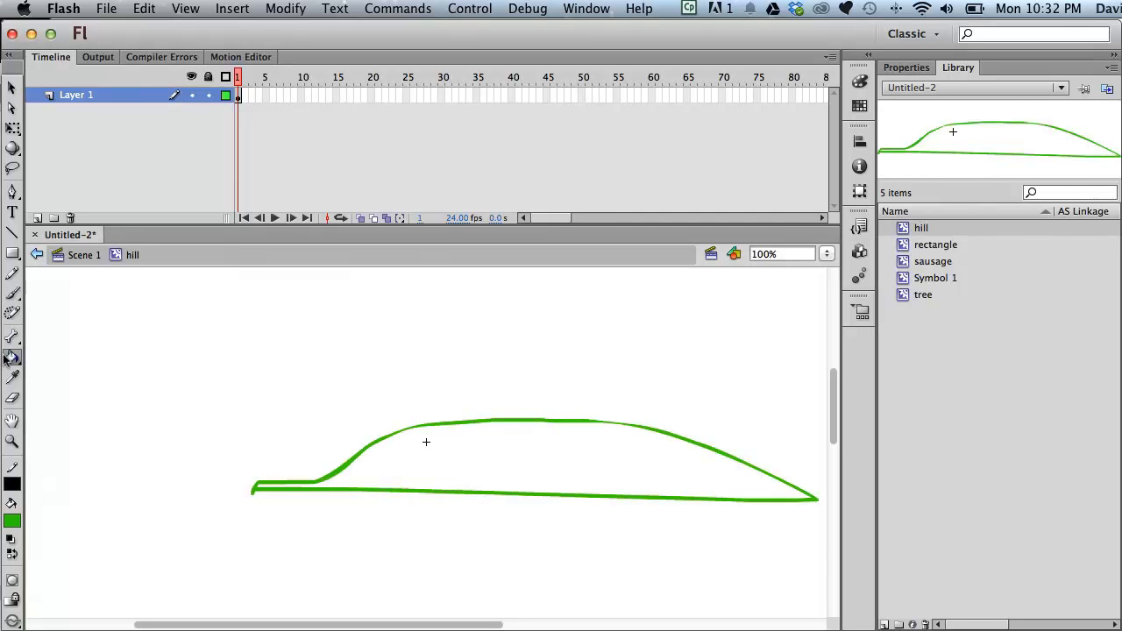
pyautogui.click(487, 428)
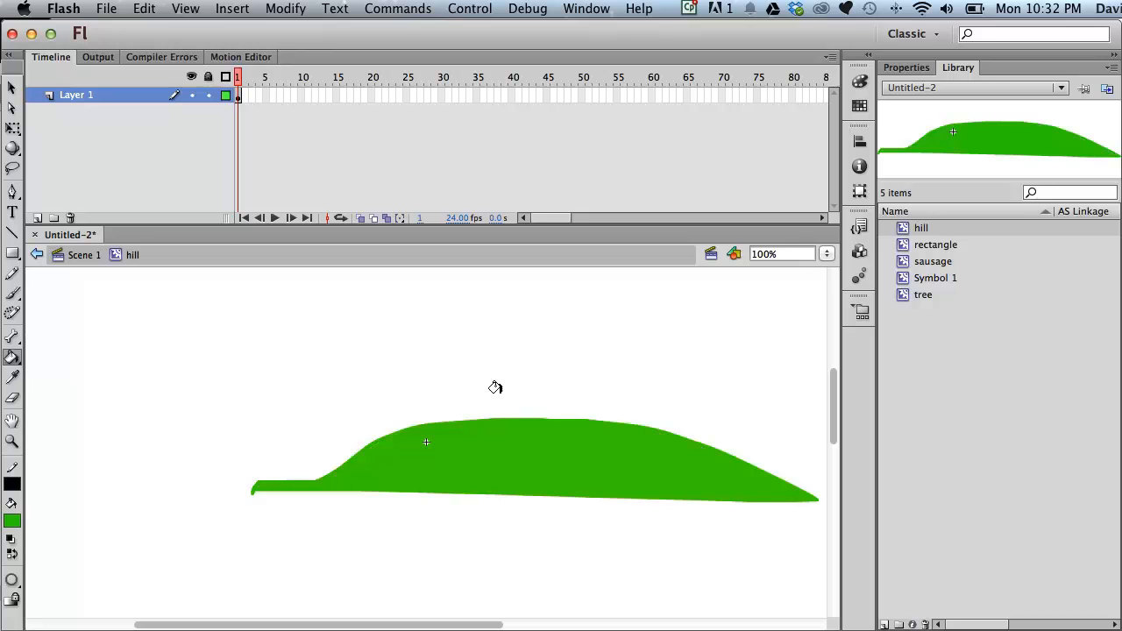
# - Create a new Movie Clip symbol named house
pyautogui.click(231, 8)
pyautogui.click(254, 33)
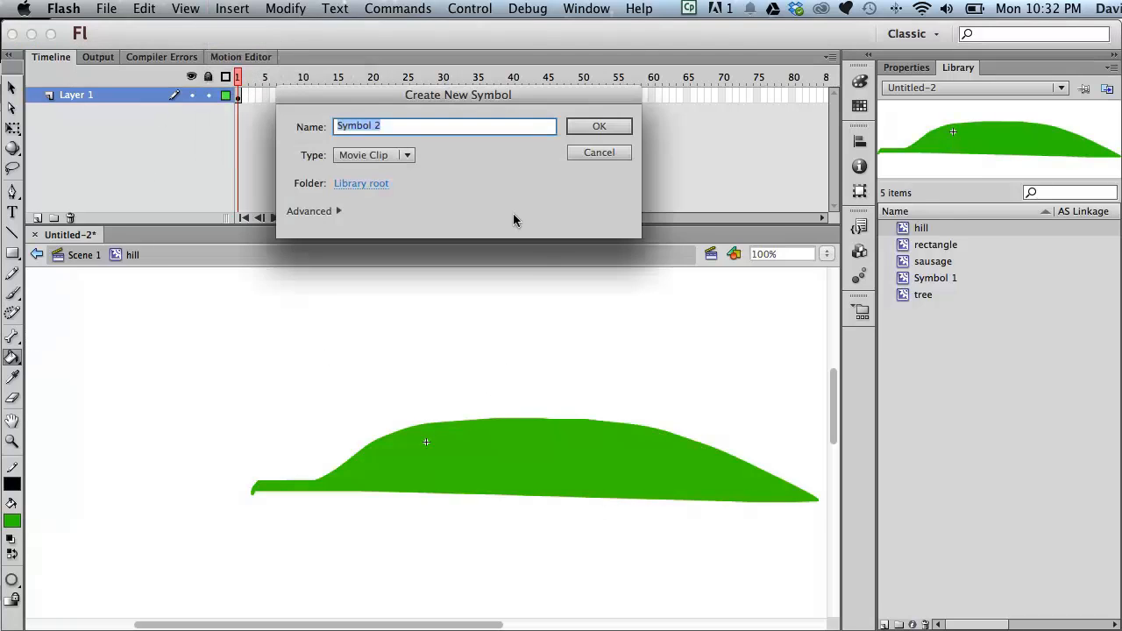
pyautogui.write('cloud')
pyautogui.click(570, 126)
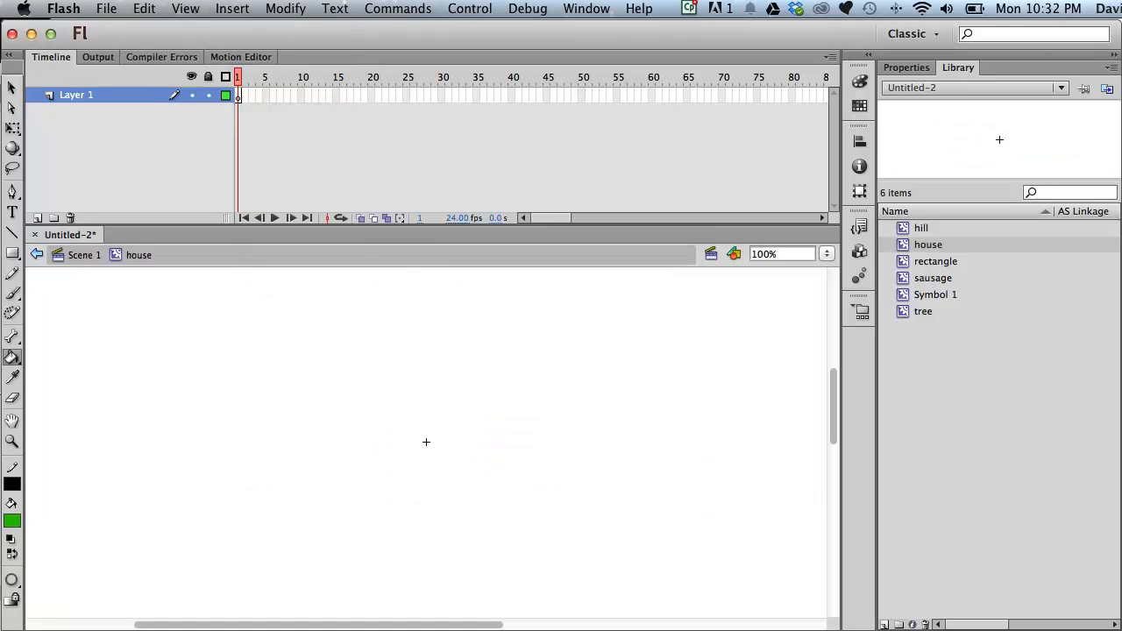
# - Pick a dark red fill and brush a simple house with a roof, window and door
pyautogui.click(13, 521)
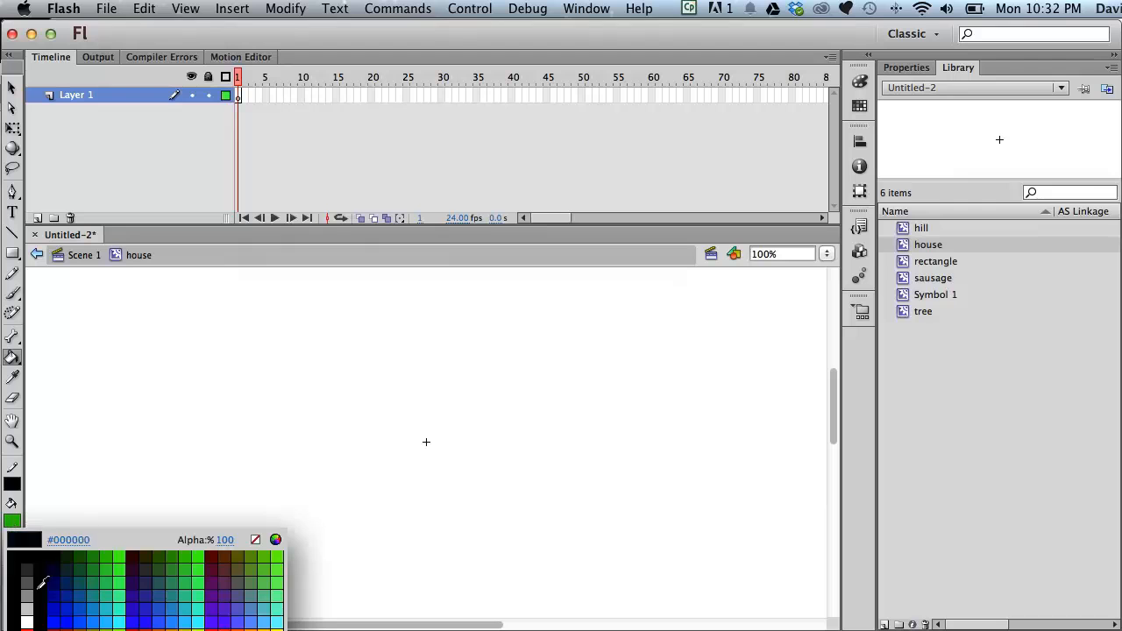
pyautogui.click(215, 541)
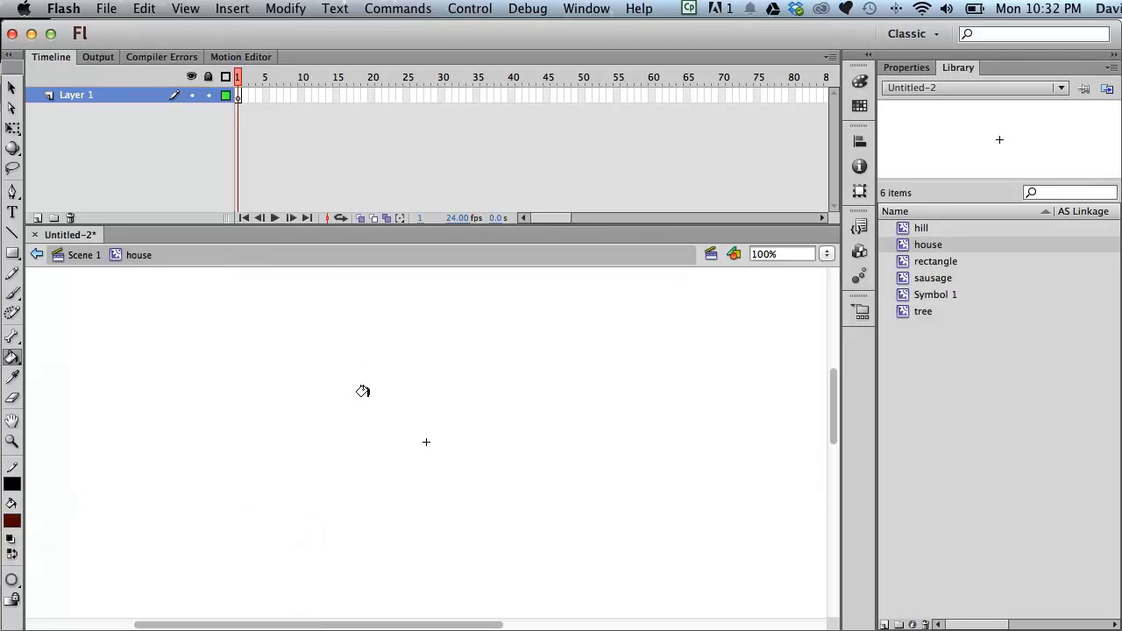
pyautogui.press('b')
pyautogui.moveTo(368, 413)
pyautogui.mouseDown()
pyautogui.moveTo(397, 480)
pyautogui.moveTo(460, 464)
pyautogui.moveTo(459, 417)
pyautogui.moveTo(375, 412)
pyautogui.moveTo(413, 371)
pyautogui.moveTo(465, 423)
pyautogui.moveTo(426, 442)
pyautogui.mouseUp()
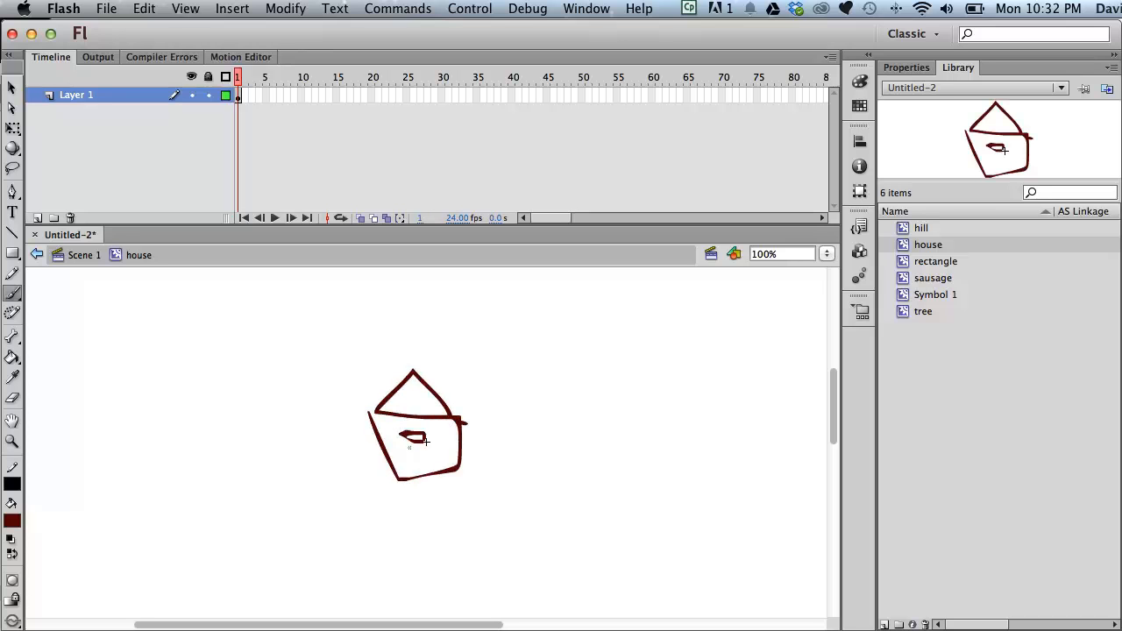
pyautogui.moveTo(431, 386)
pyautogui.mouseDown()
pyautogui.moveTo(443, 378)
pyautogui.moveTo(444, 396)
pyautogui.mouseUp()
# - Preview each symbol in the library one by one, then return to Scene 1
pyautogui.click(917, 225)
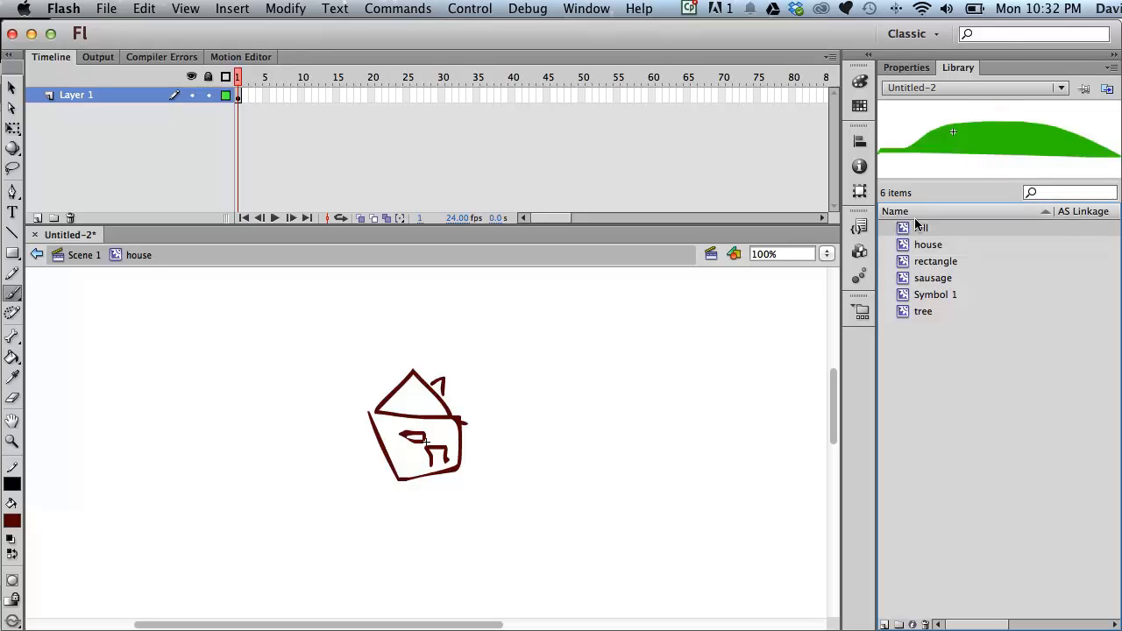
pyautogui.click(918, 245)
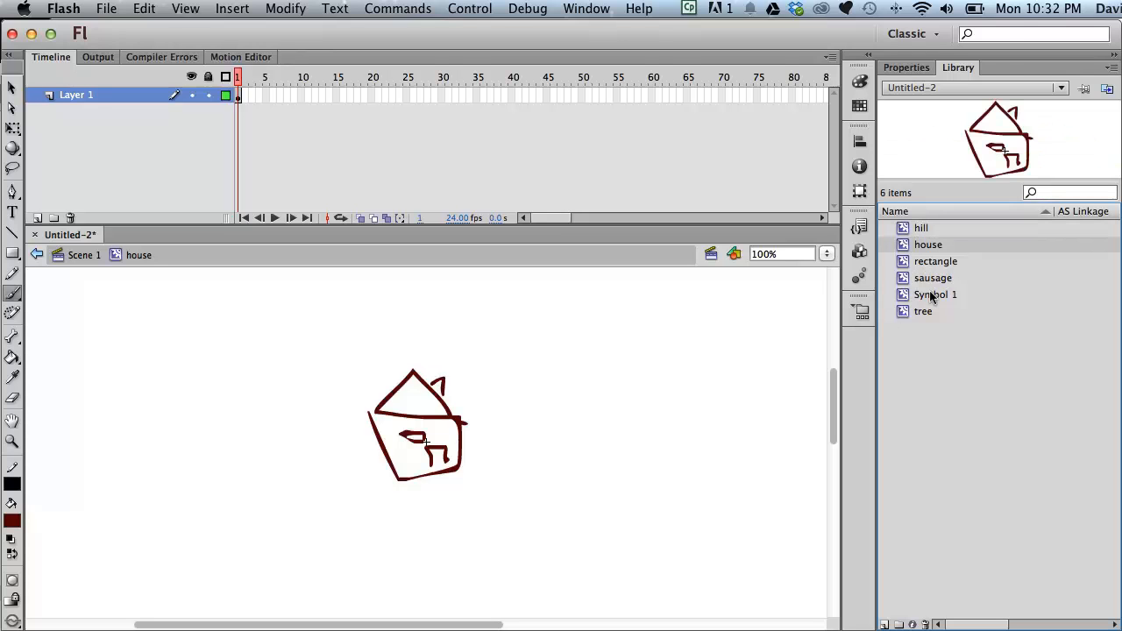
pyautogui.click(936, 261)
pyautogui.click(931, 279)
pyautogui.click(926, 295)
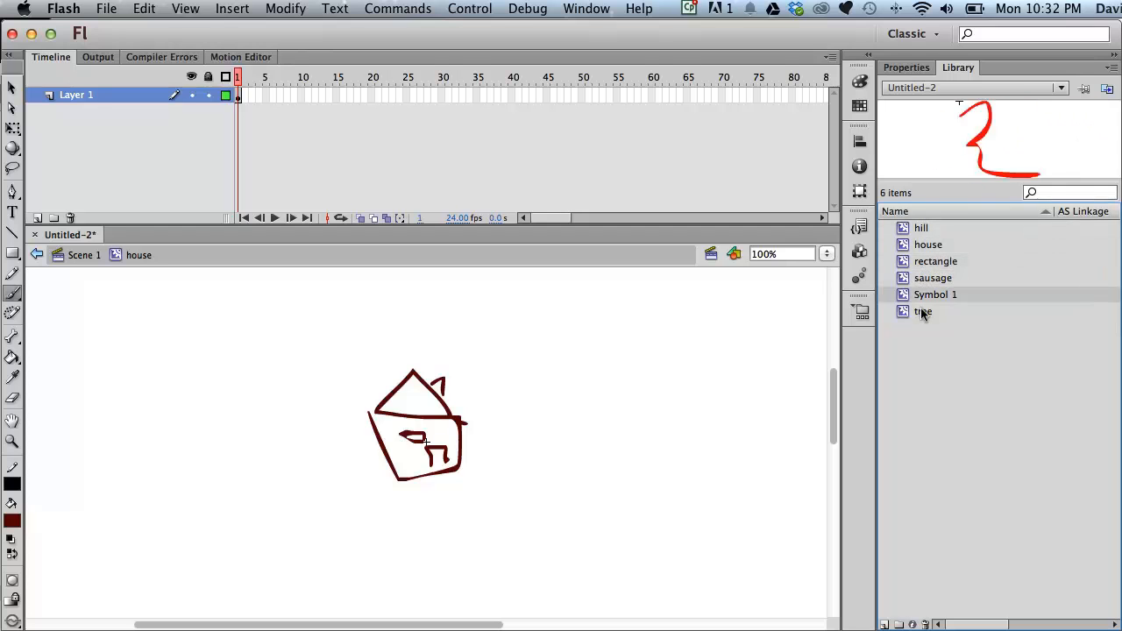
pyautogui.click(923, 312)
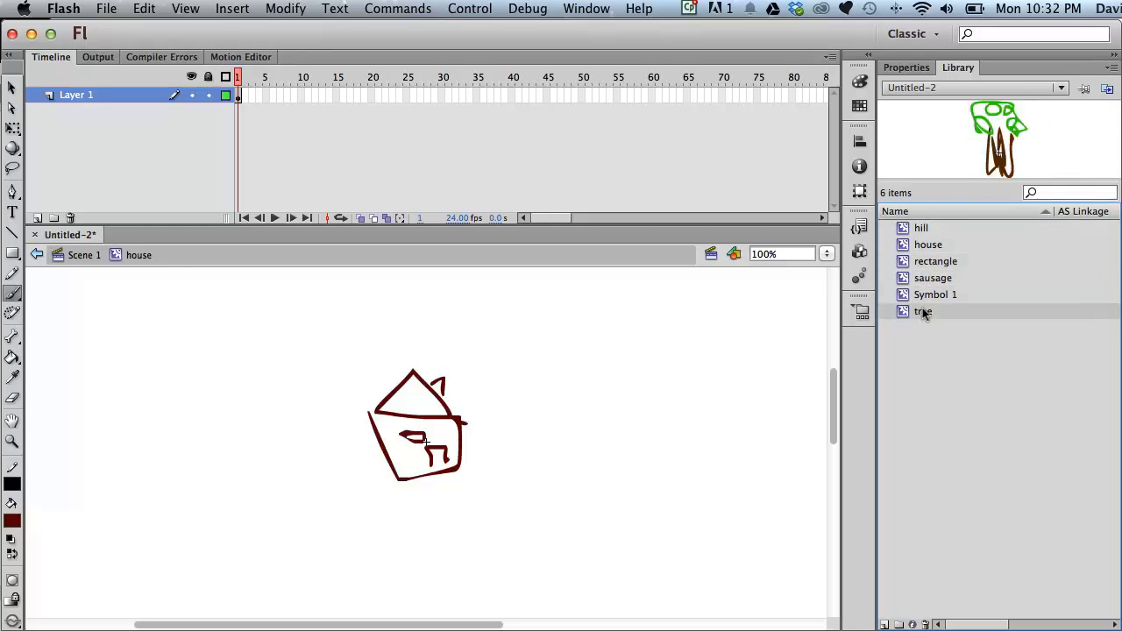
pyautogui.click(83, 255)
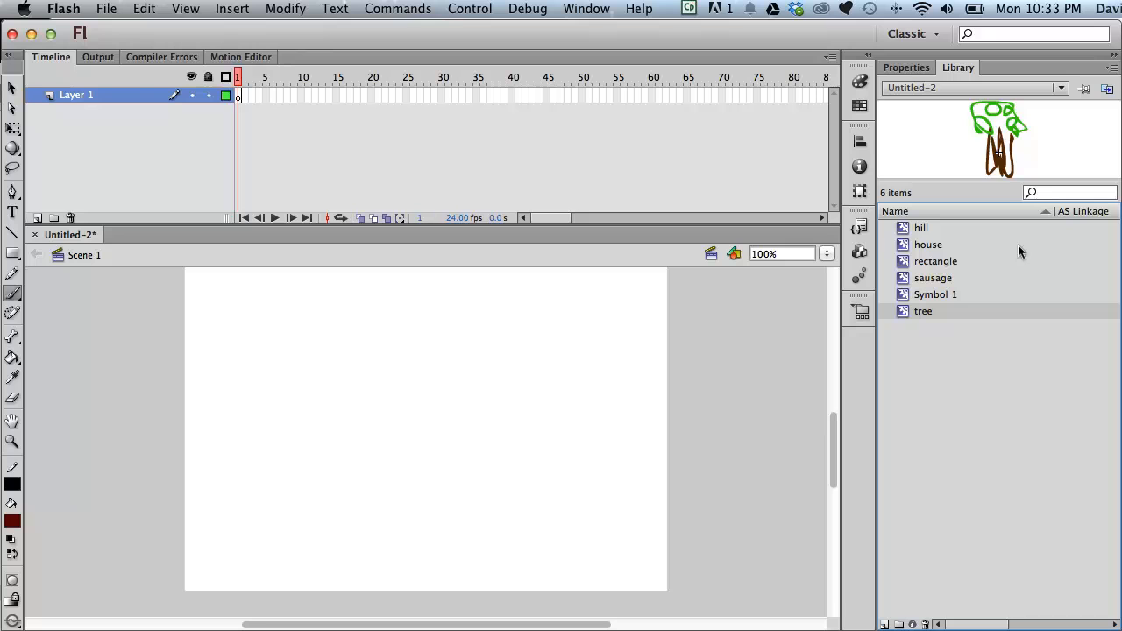
# - Drag hill instances from the library onto the stage and arrange them overlapping across the bottom
pyautogui.moveTo(901, 230)
pyautogui.mouseDown()
pyautogui.moveTo(449, 411)
pyautogui.moveTo(260, 461)
pyautogui.moveTo(368, 485)
pyautogui.mouseUp()
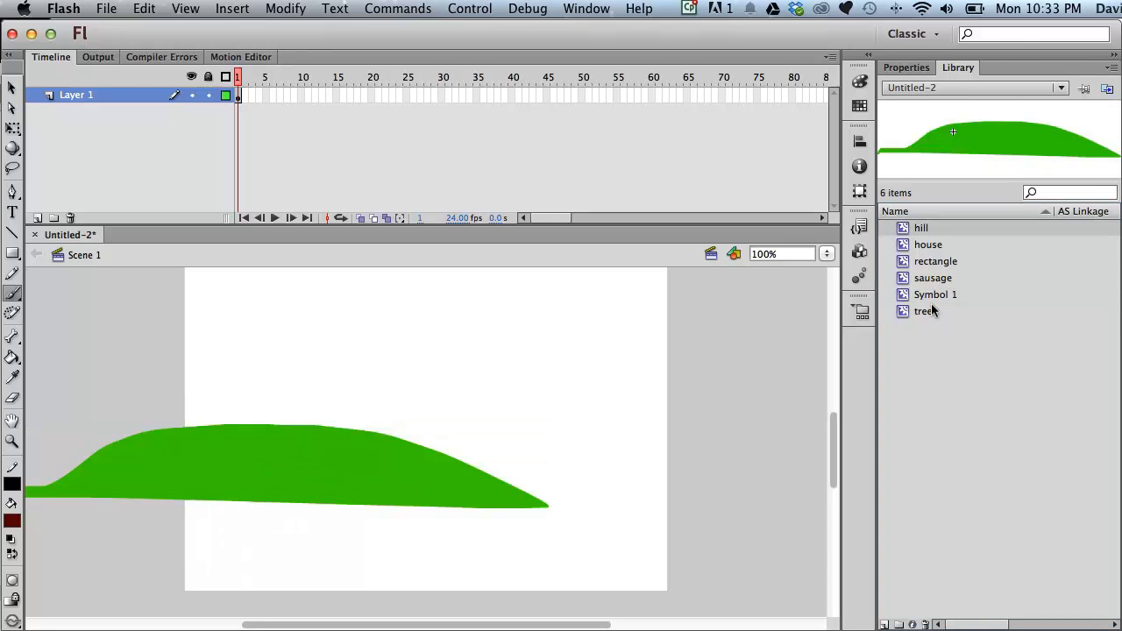
pyautogui.click(558, 462)
pyautogui.click(413, 548)
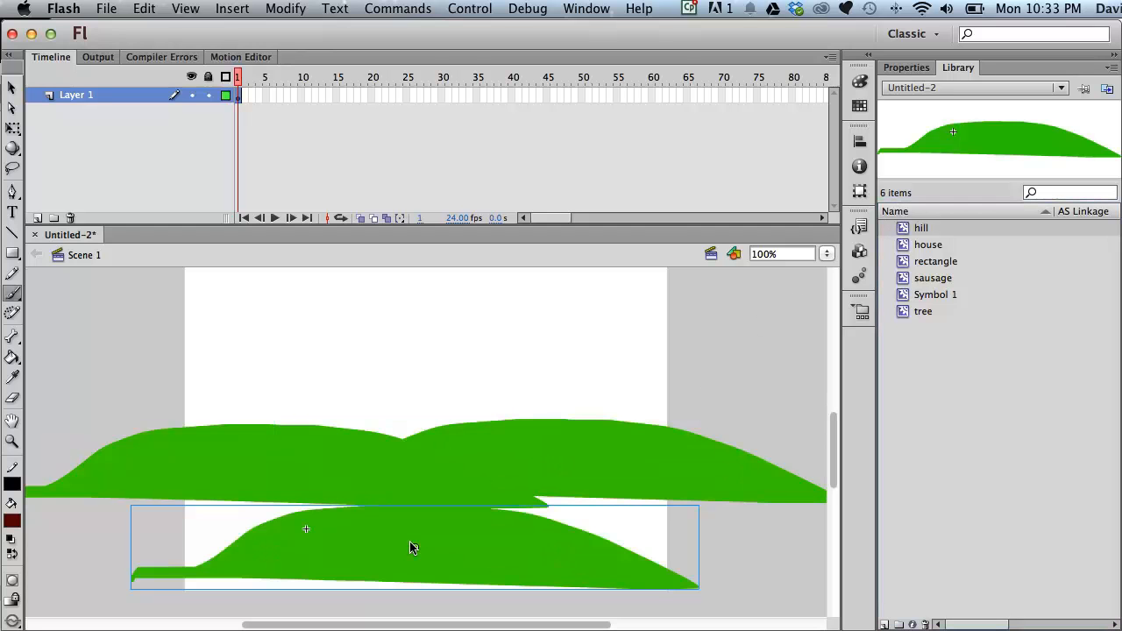
pyautogui.moveTo(493, 556)
pyautogui.mouseDown()
pyautogui.moveTo(466, 520)
pyautogui.moveTo(436, 429)
pyautogui.mouseUp()
# - Place two tree instances from the library on top of the hills
pyautogui.click(14, 88)
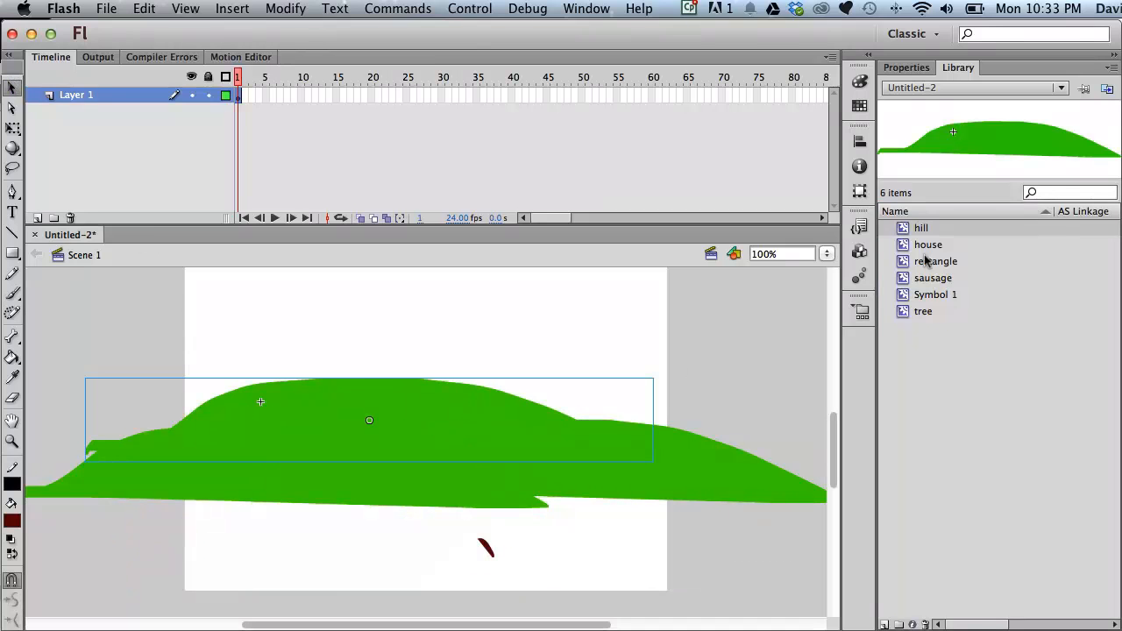
pyautogui.click(912, 311)
pyautogui.moveTo(809, 342); pyautogui.dragTo(611, 412)
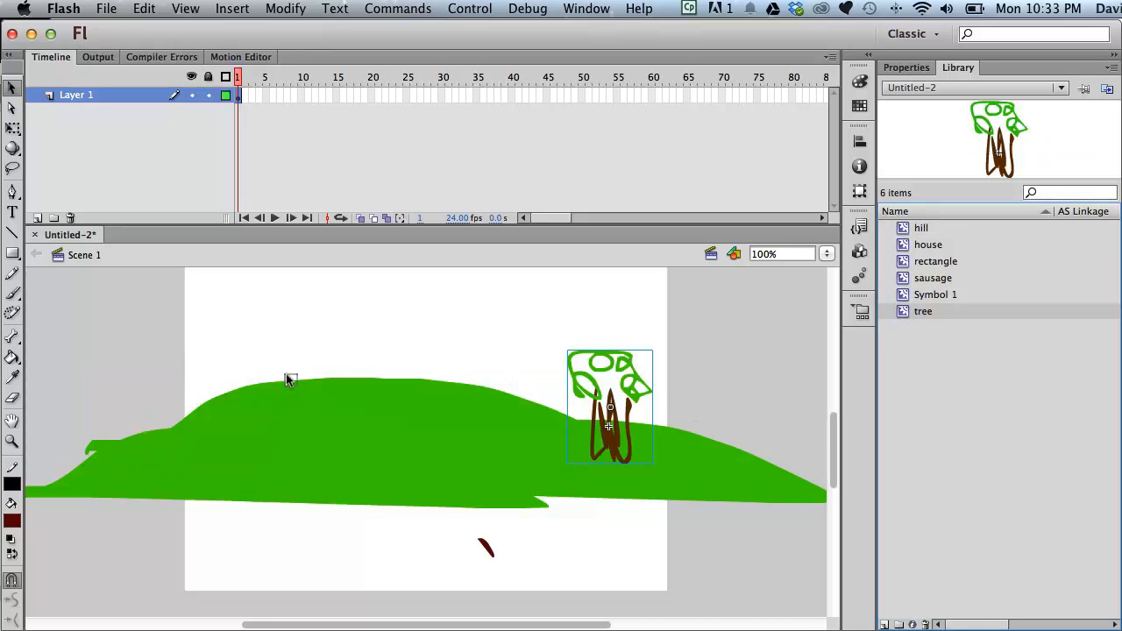
pyautogui.moveTo(286, 378); pyautogui.dragTo(288, 379)
# - Scale trees down with the Free Transform tool to make smaller copies on the hill
pyautogui.click(12, 127)
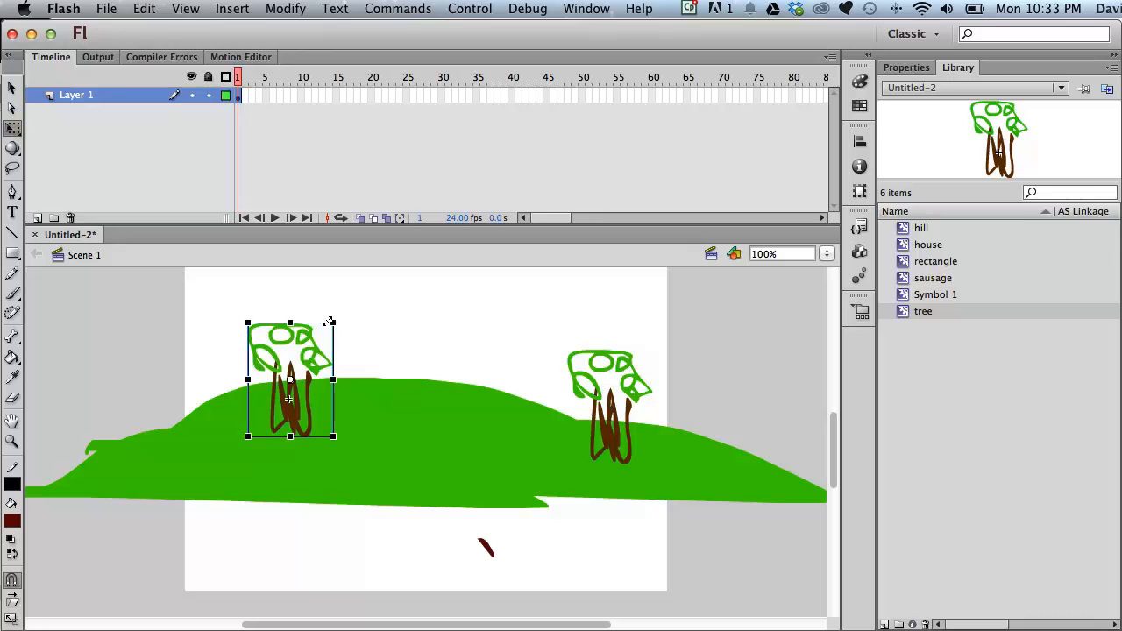
pyautogui.moveTo(329, 319); pyautogui.dragTo(447, 367)
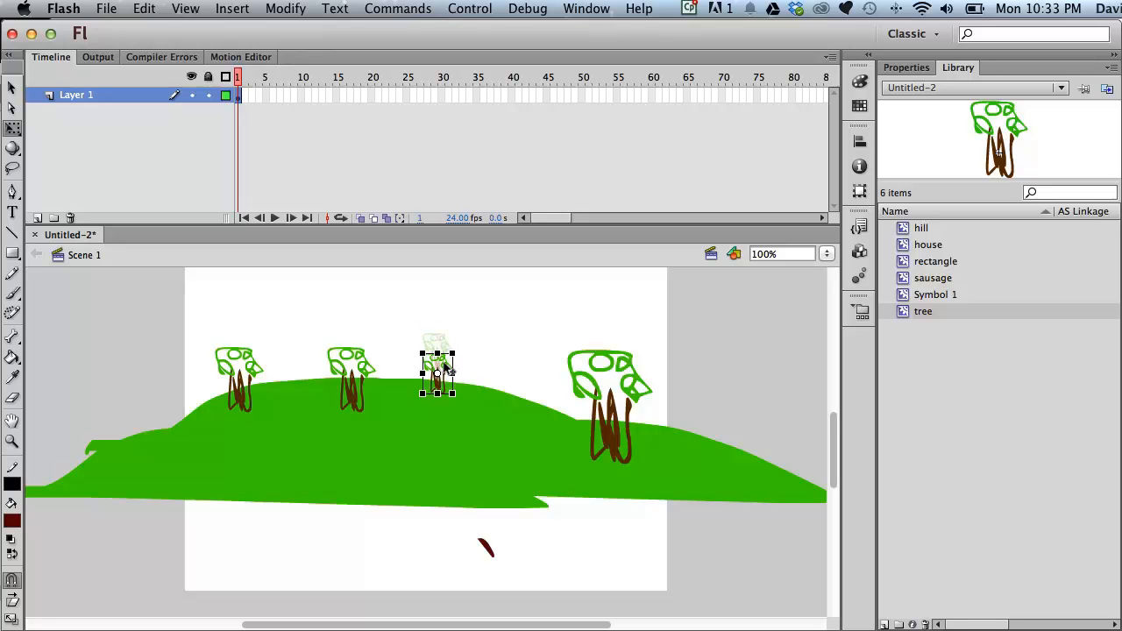
# - Drag a house instance from the library onto the hill beside the large tree
pyautogui.moveTo(928, 245); pyautogui.dragTo(540, 347)
pyautogui.click(686, 319)
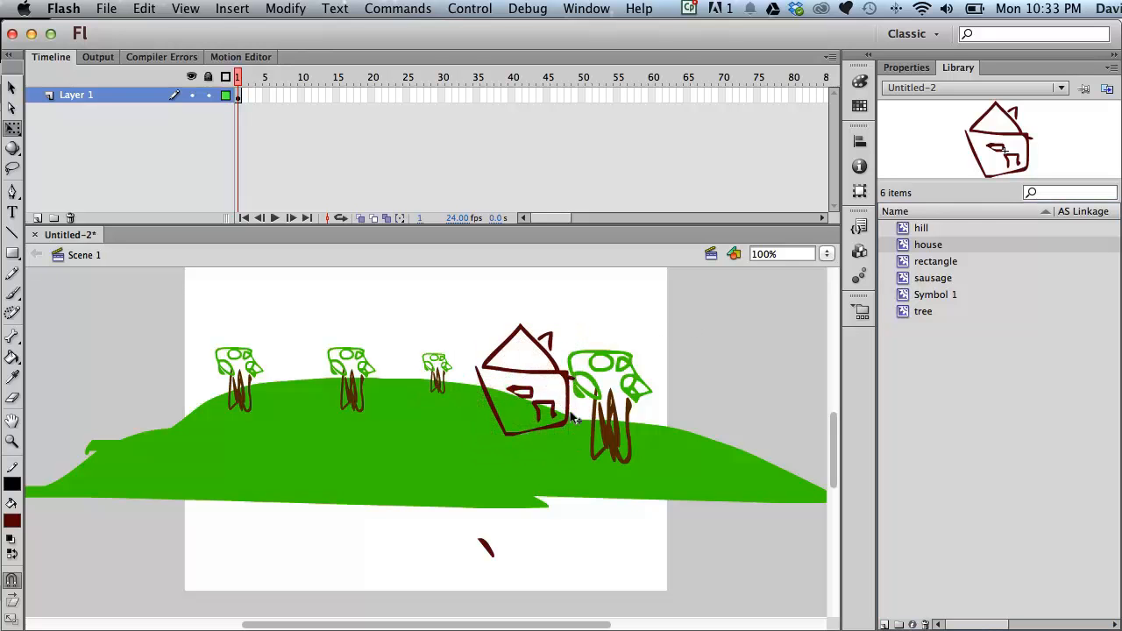